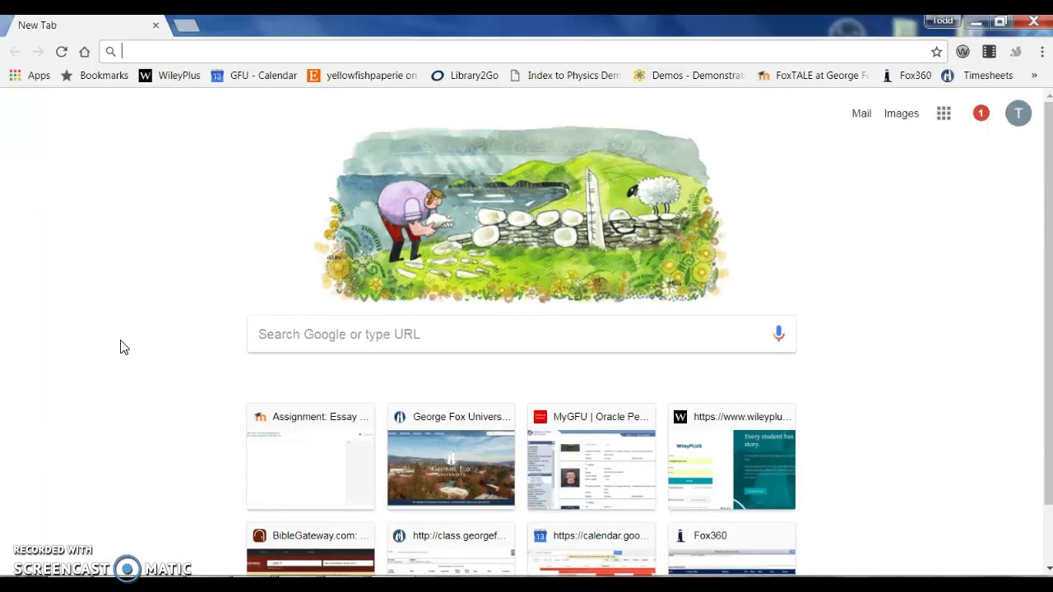
Search Google for 'tracker video analysis'
left_click(299, 325)
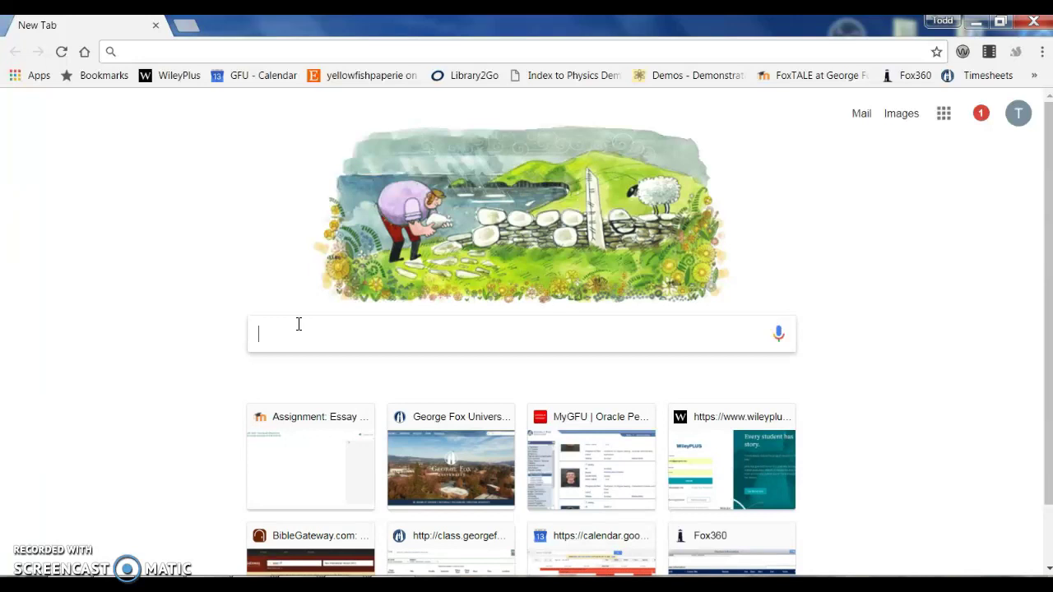
type("tracker")
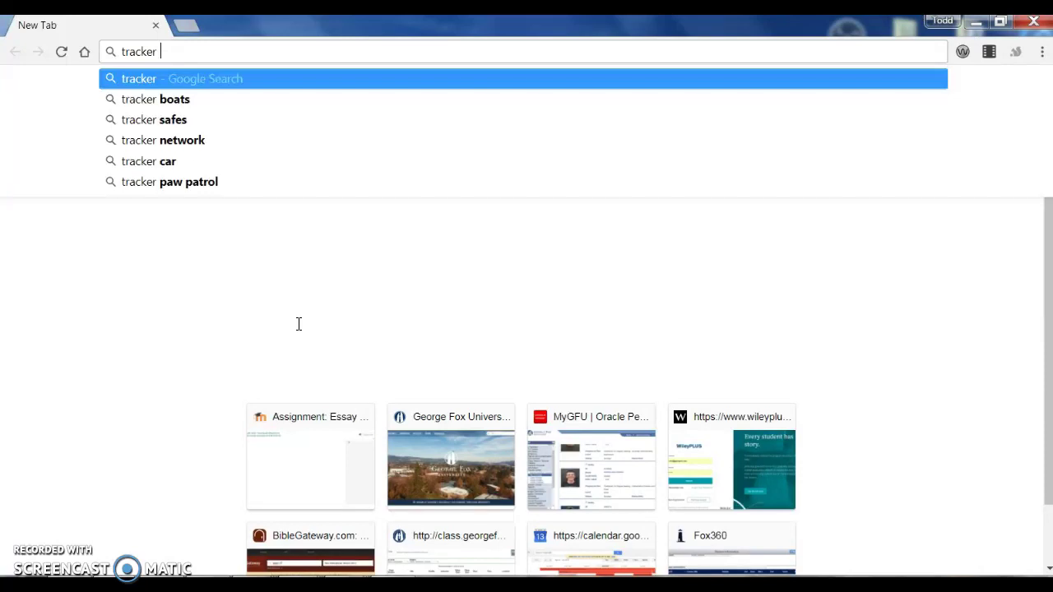
type(" video")
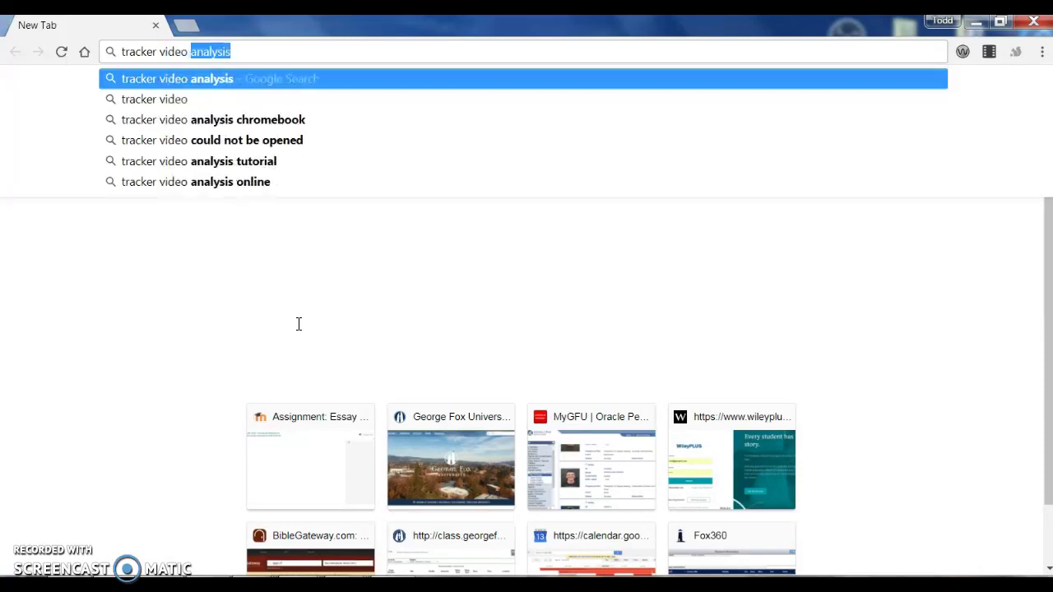
key("Return")
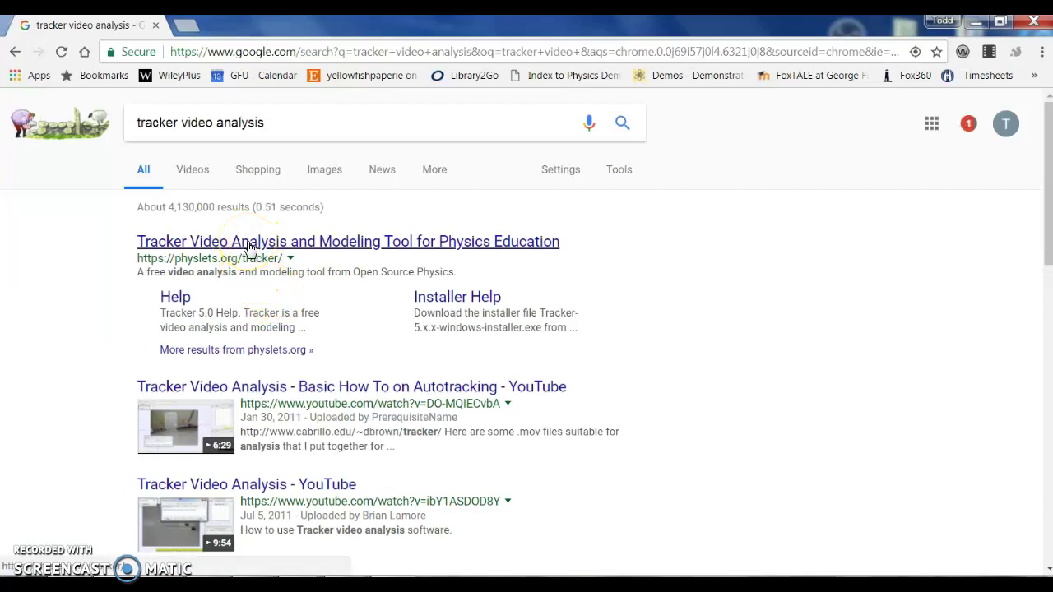
Open the physlets.org Tracker page, download the Windows installer, and bring up the Start menu
left_click(250, 247)
left_click(409, 233)
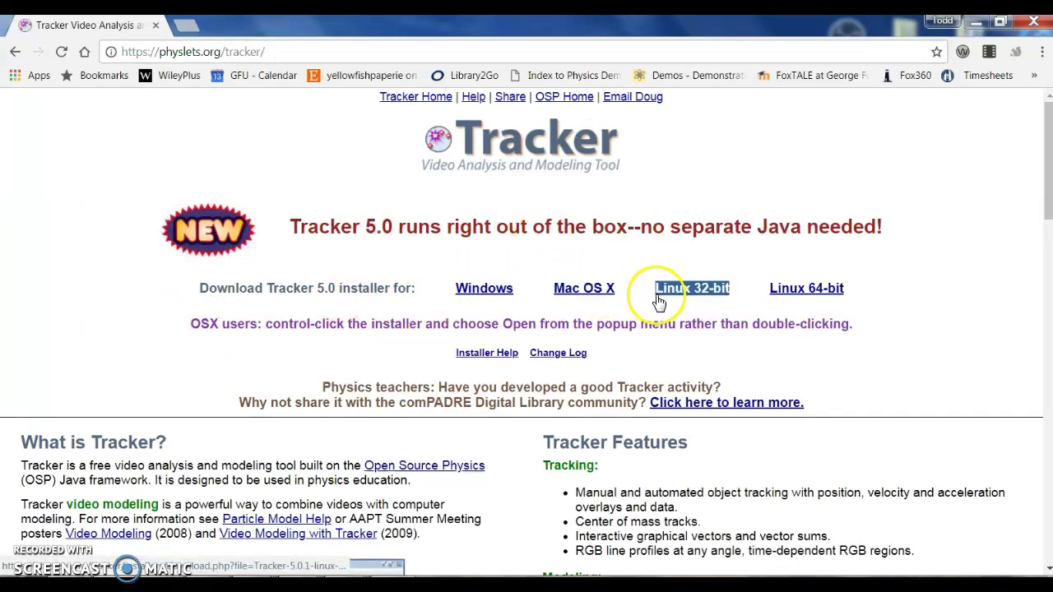
left_click(482, 296)
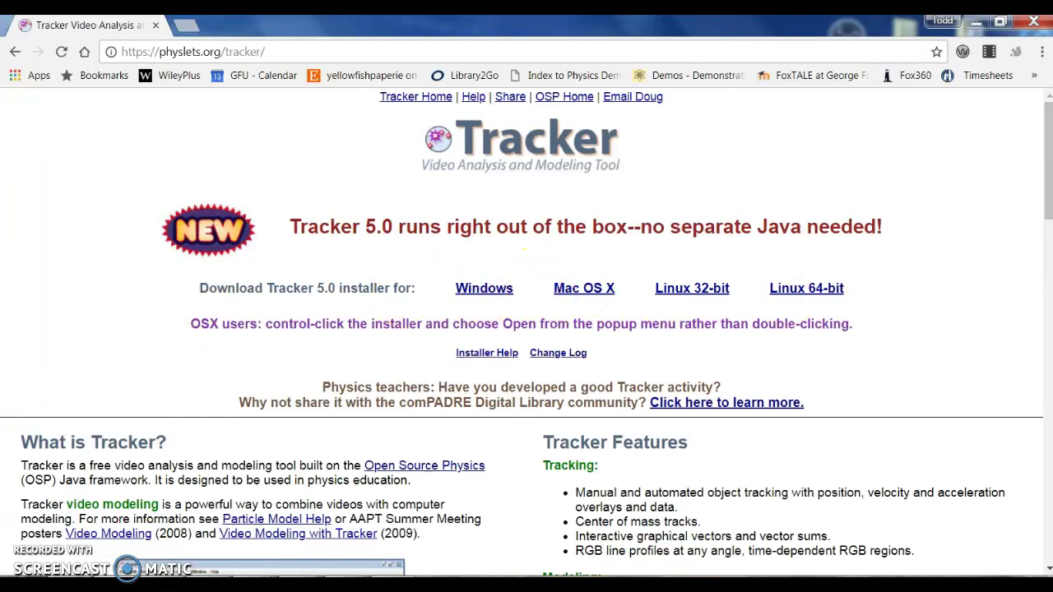
key("super")
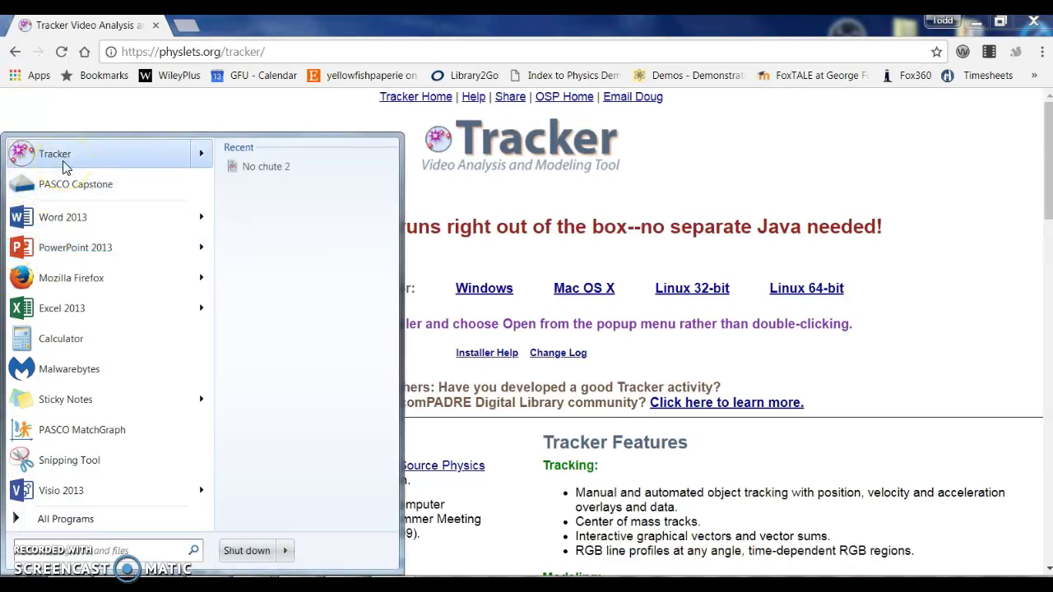
Launch Tracker from the Start menu and maximize its window
left_click(65, 167)
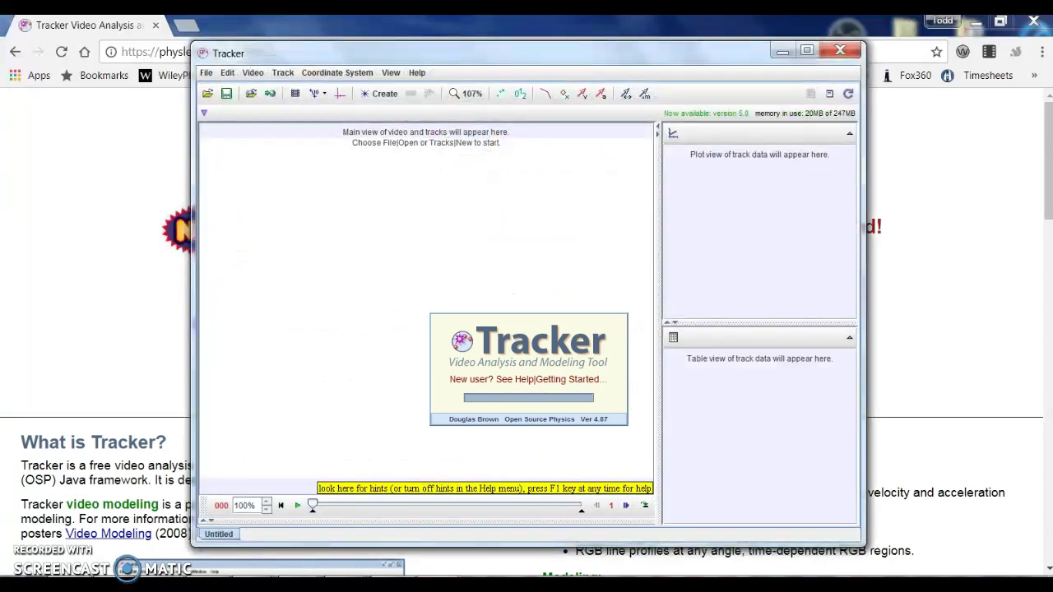
double_click(434, 52)
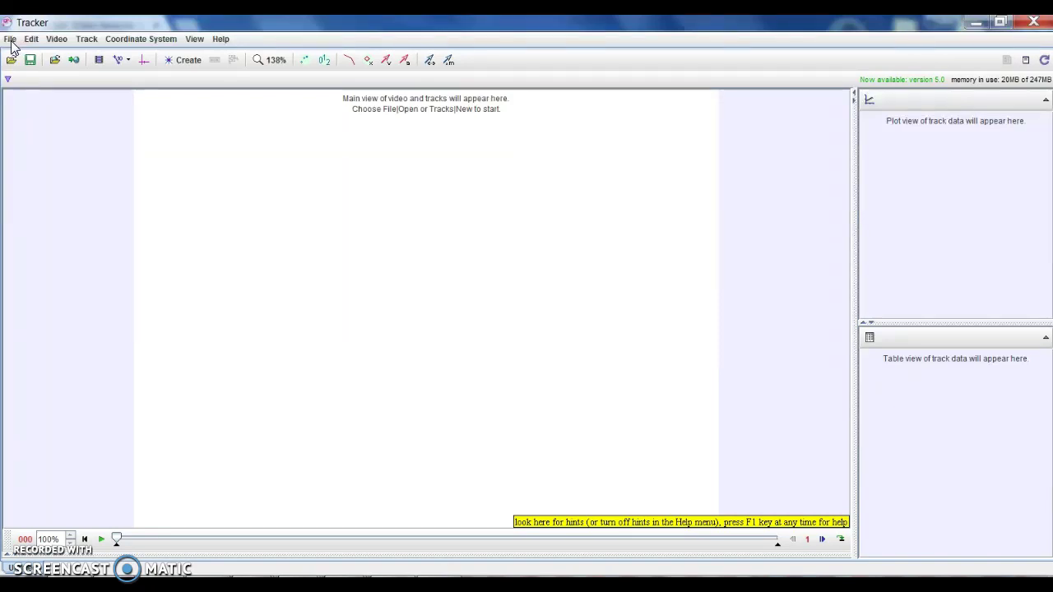
Open Gus Toy.MOV from the user's Videos folder via File > Open File
left_click(10, 40)
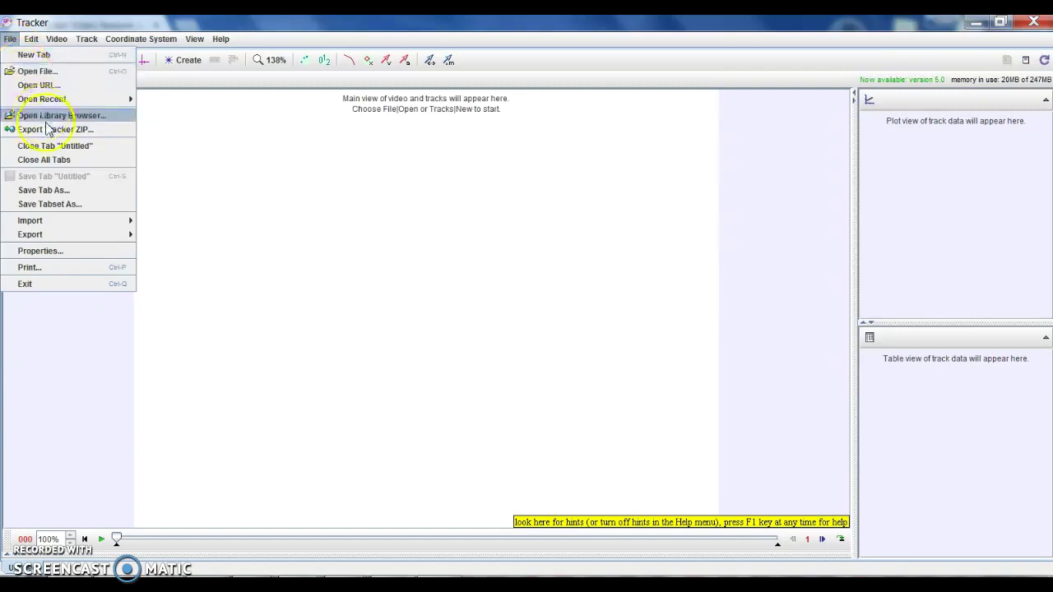
left_click(35, 71)
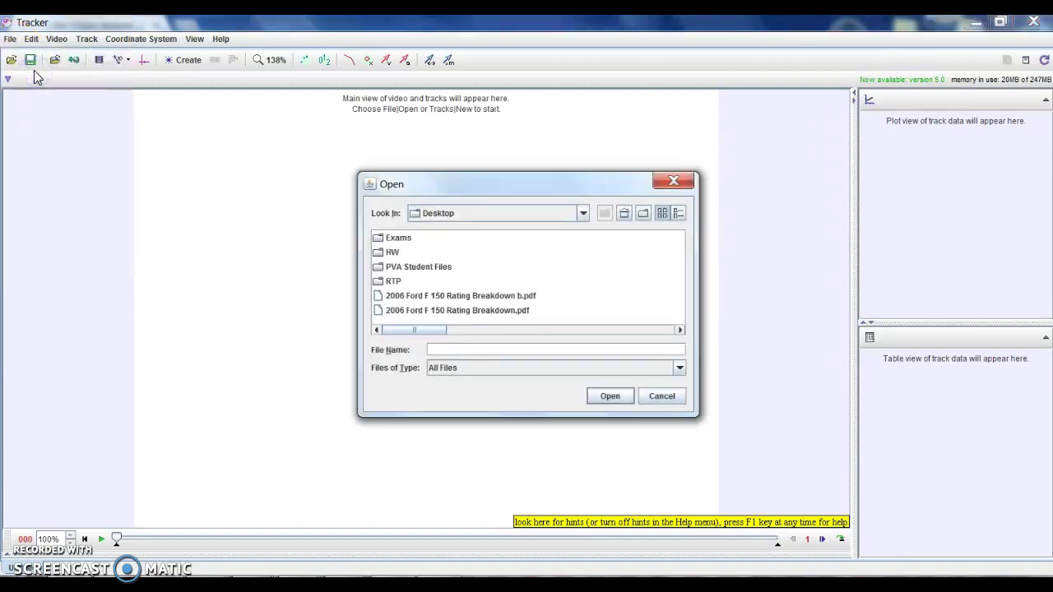
left_click(584, 214)
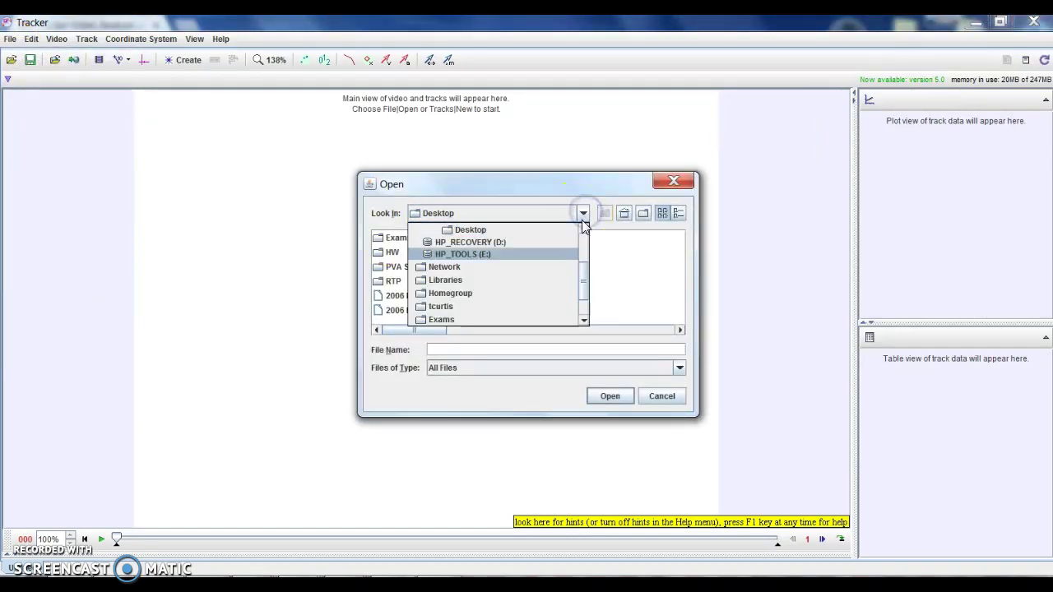
scroll(531, 262, "down", 1)
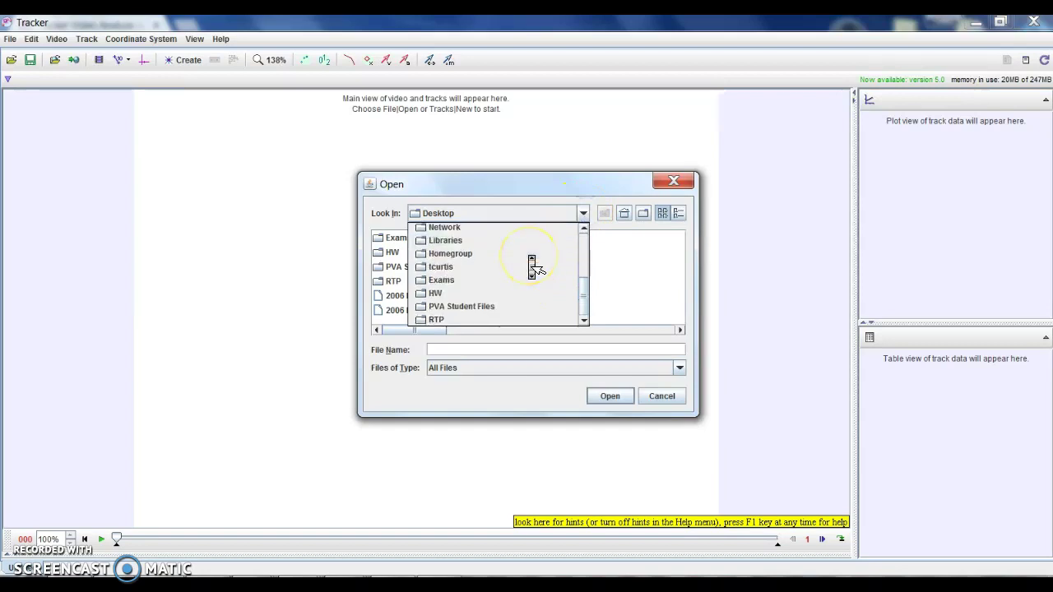
scroll(531, 262, "up", 4)
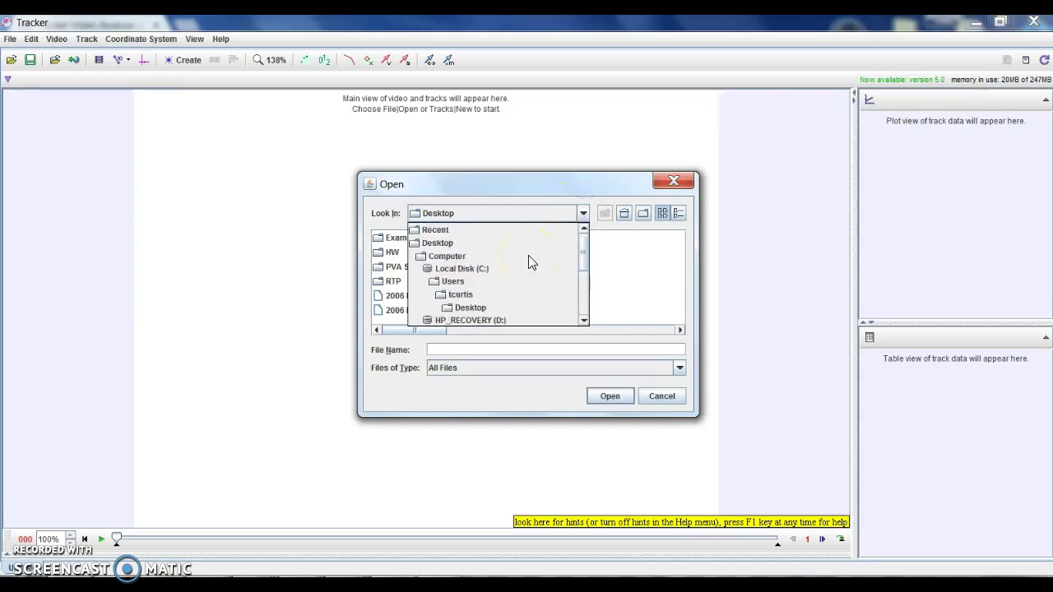
left_click(498, 298)
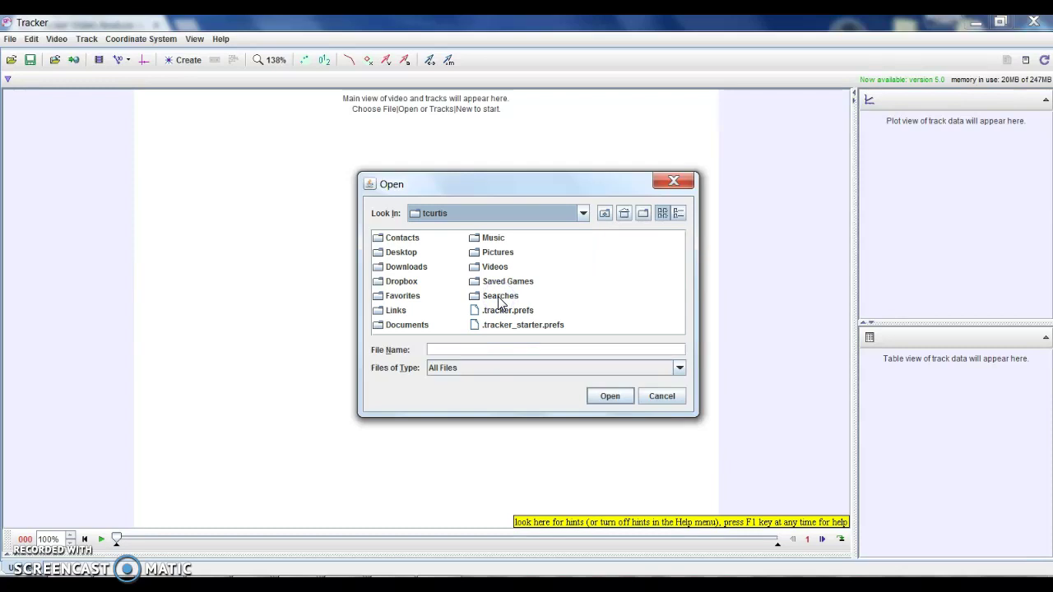
double_click(487, 269)
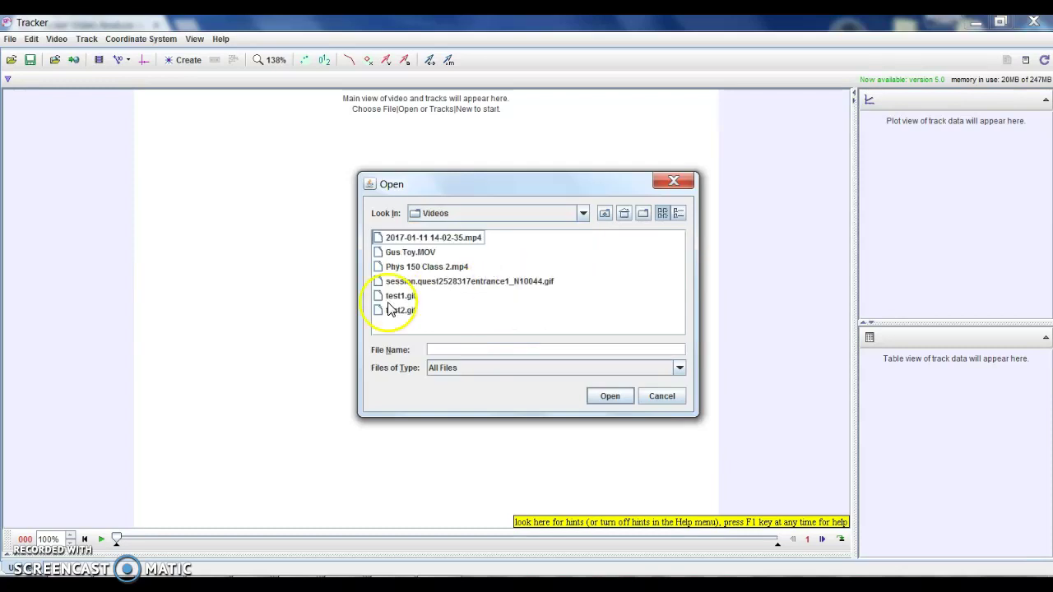
left_click(396, 255)
double_click(396, 255)
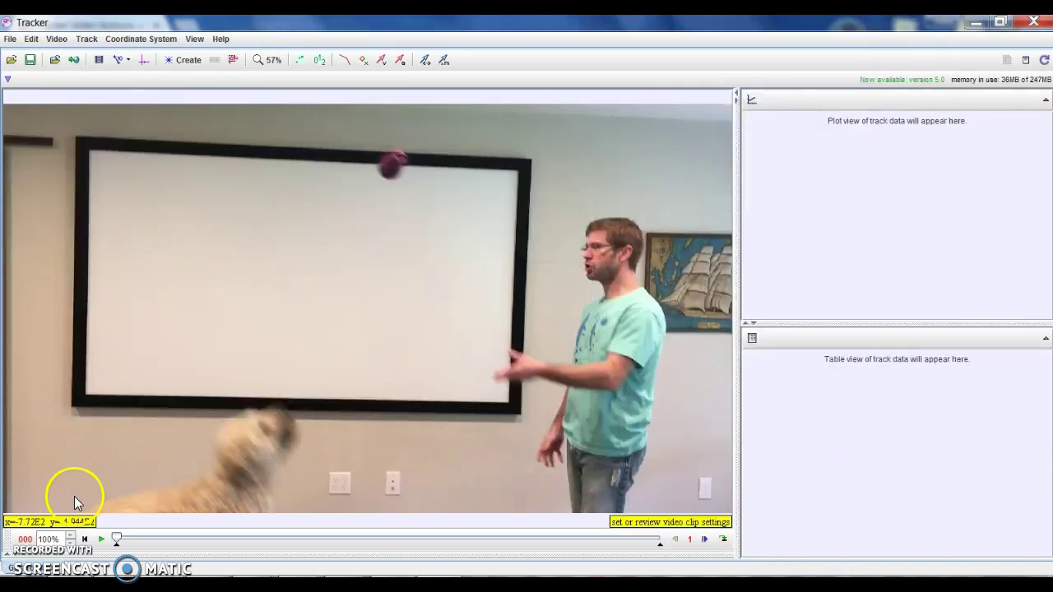
Play through the Gus Toy clip, pause, and rewind to frame 050
left_click(101, 539)
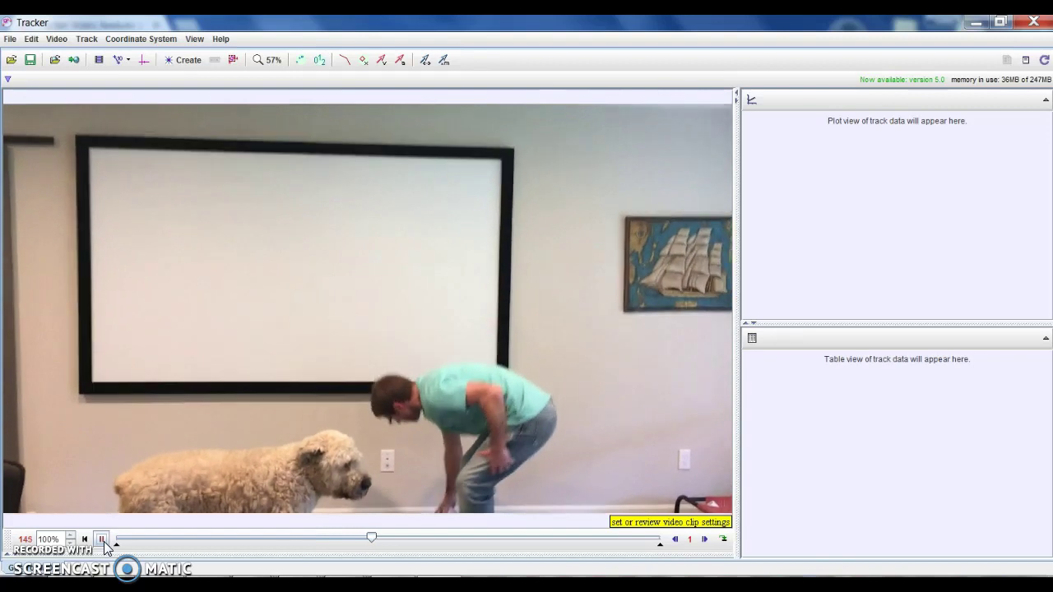
left_click(102, 540)
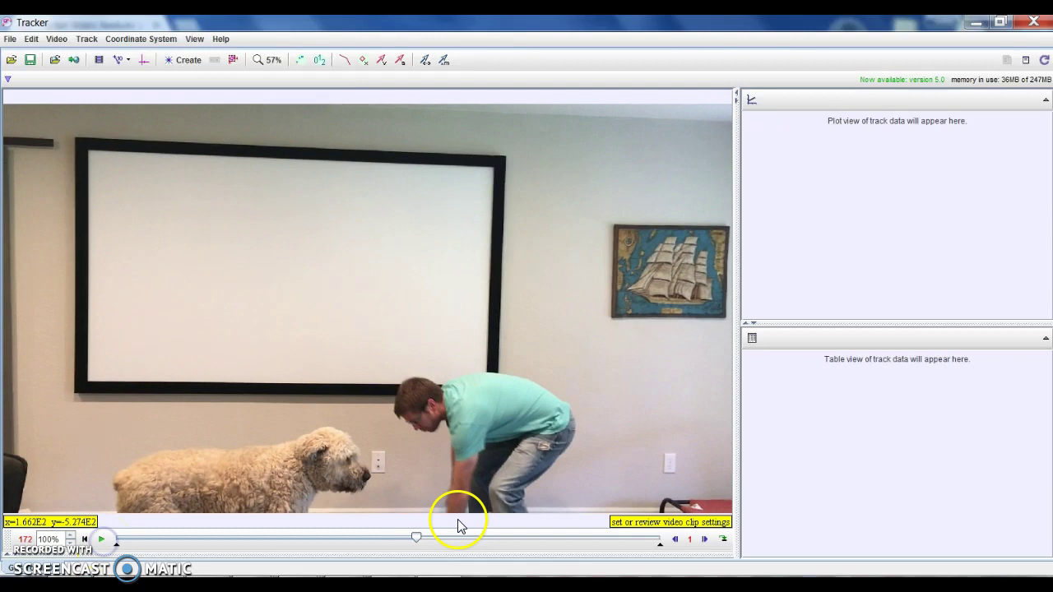
left_click(418, 539)
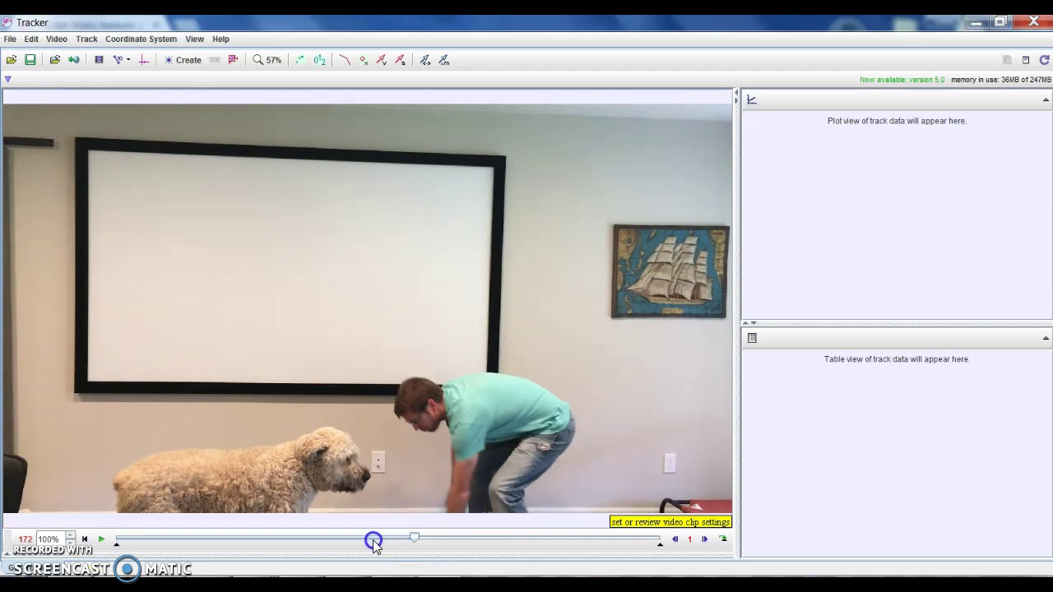
left_click(338, 536)
left_click_drag(338, 536, 203, 535)
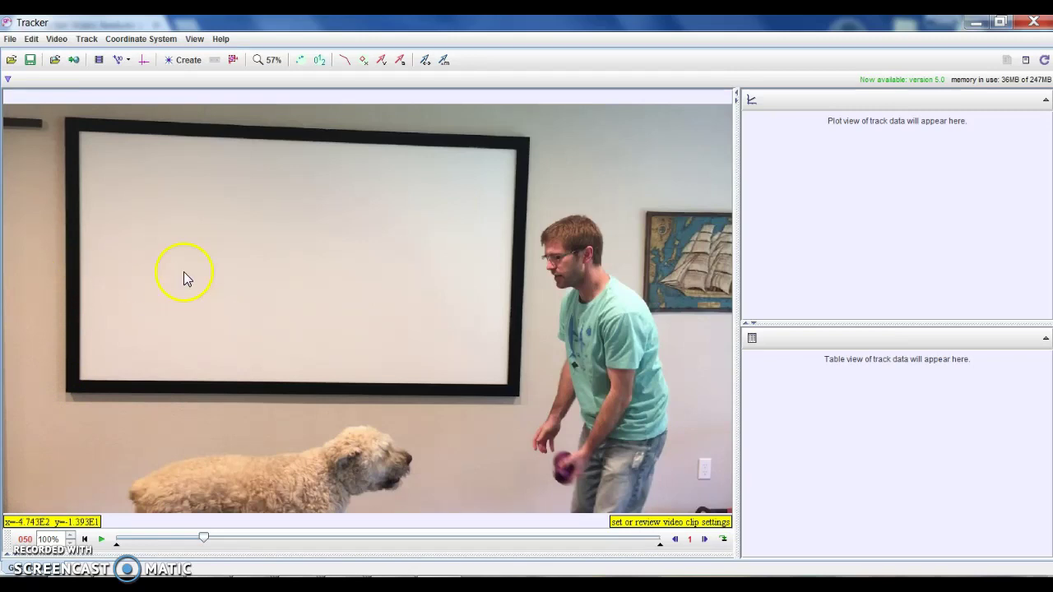
Add calibration stick A along the man's forearm
left_click(119, 63)
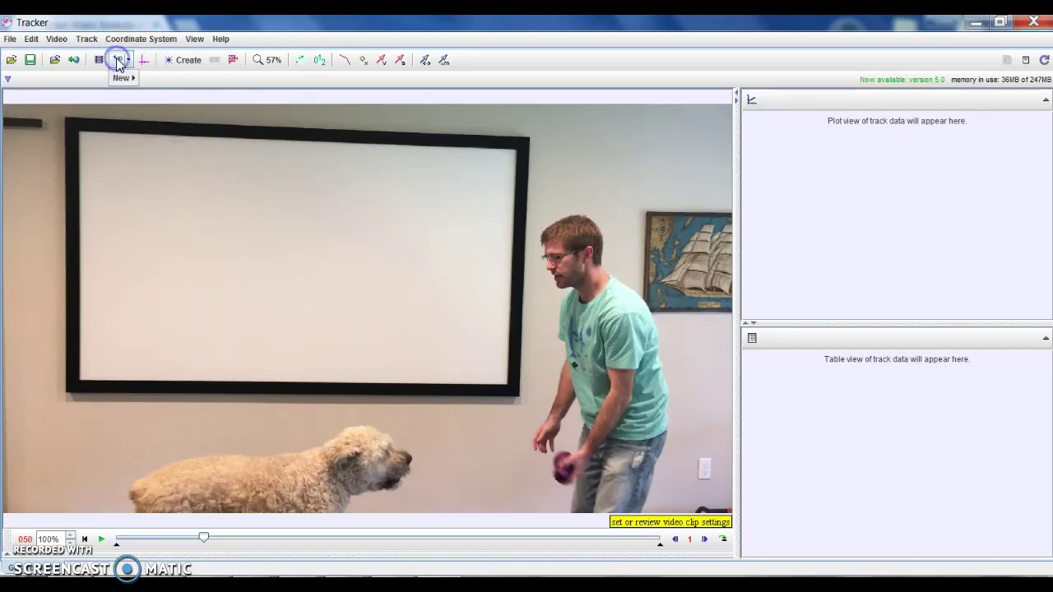
mouse_move(128, 87)
left_click(156, 79)
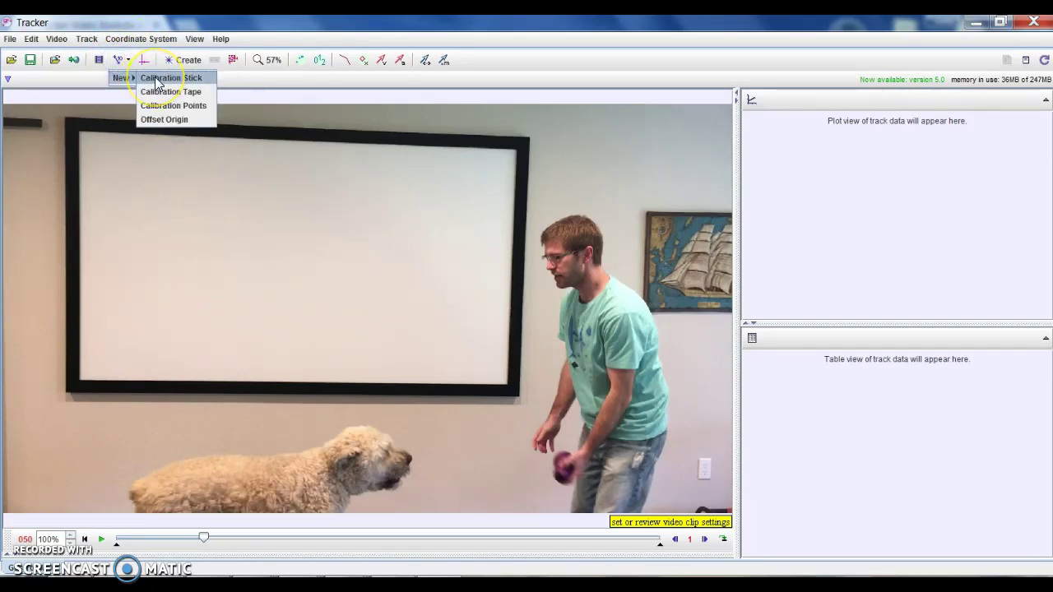
left_click(156, 79)
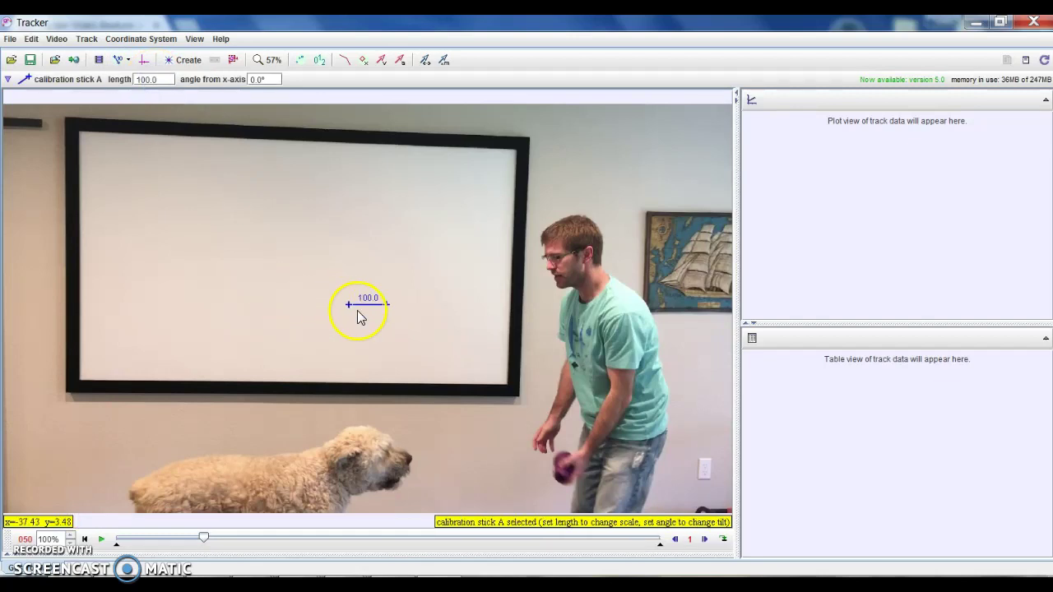
left_click_drag(366, 310, 582, 454)
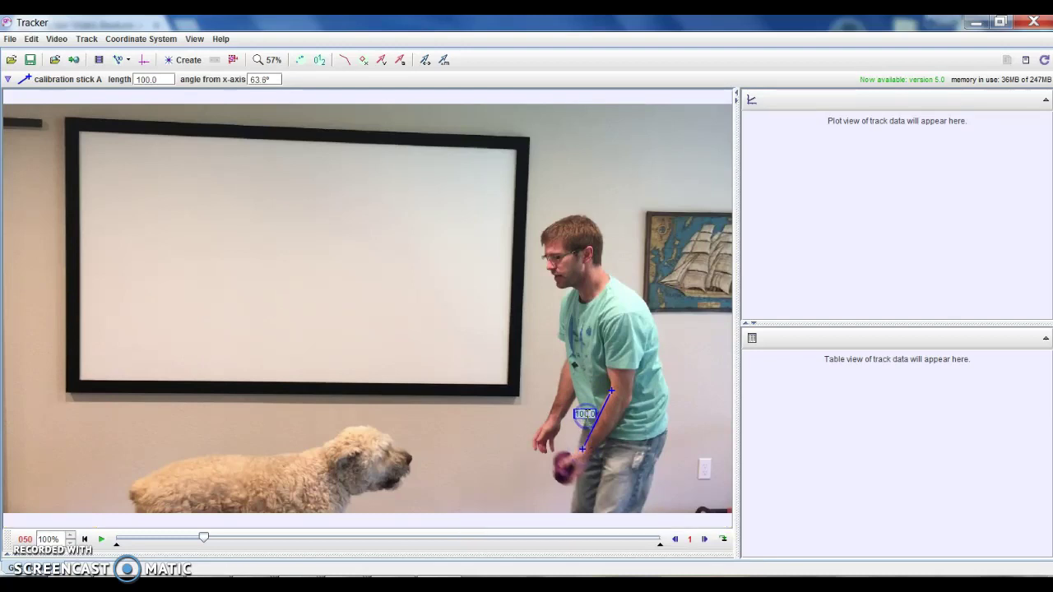
Set the calibration stick's length to 2.400E-1 (0.24)
left_click(584, 414)
key("BackSpace")
key("Return")
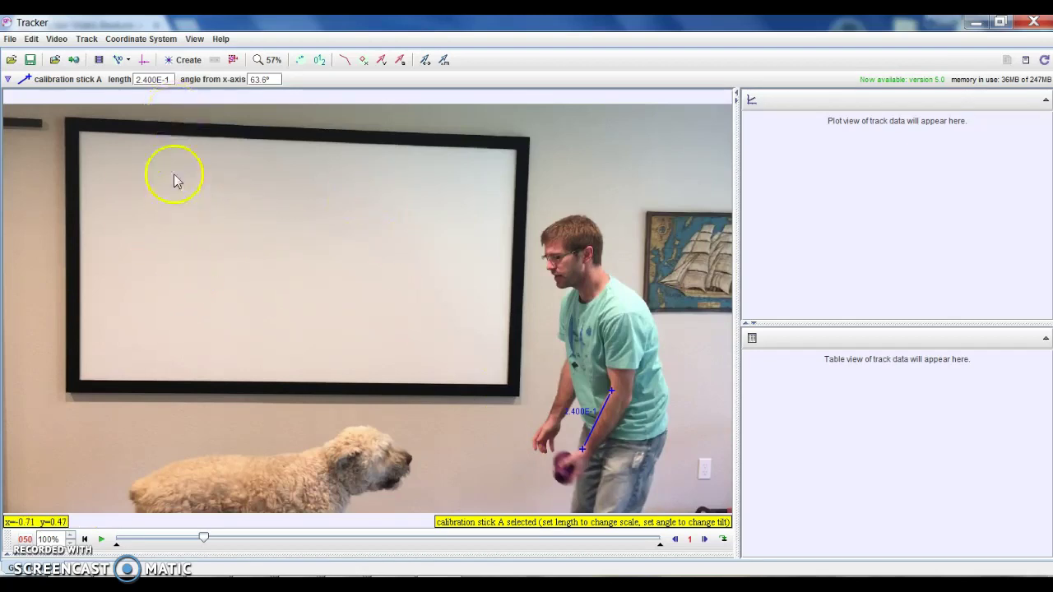
Add a new point-mass track, mass A, and return to frame 050
left_click(185, 63)
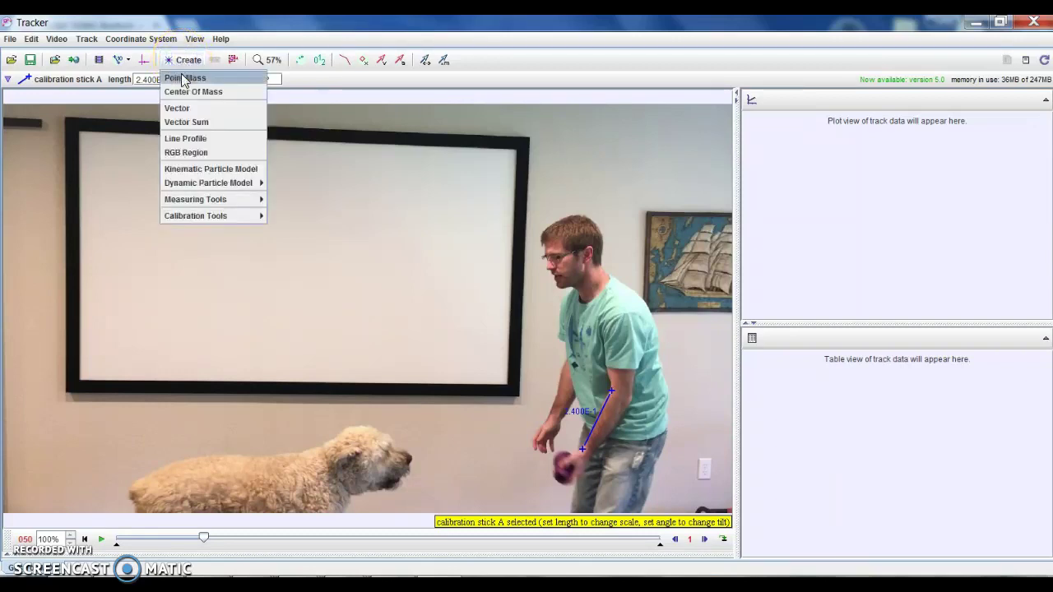
left_click(183, 79)
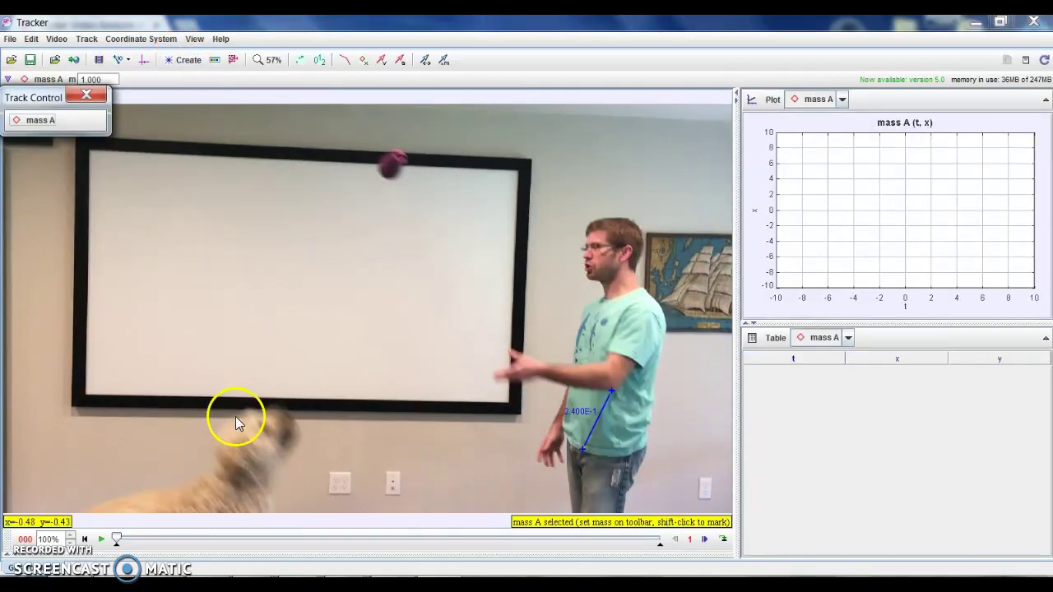
left_click_drag(117, 539, 205, 545)
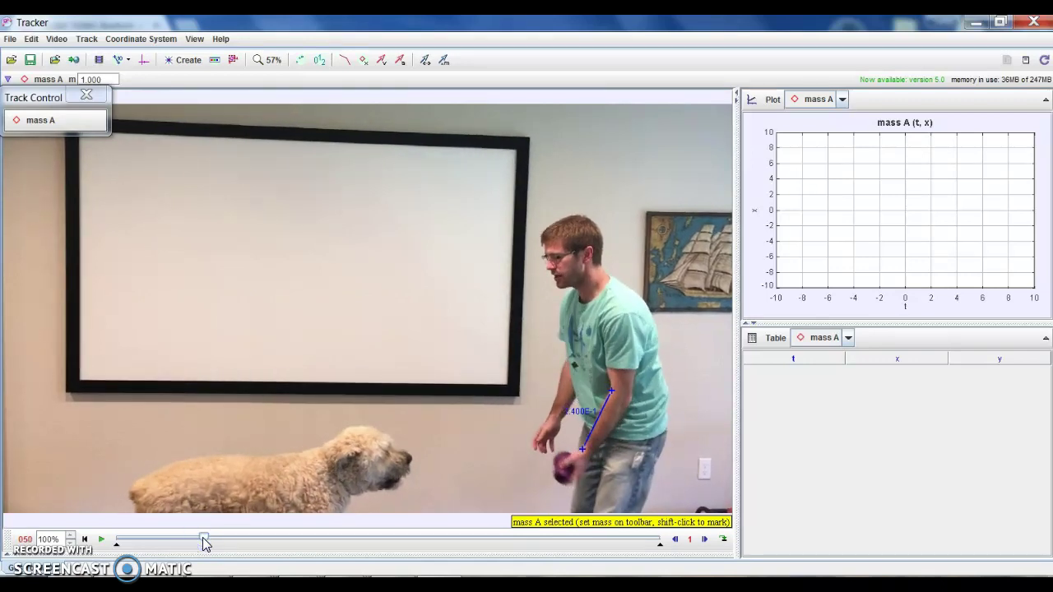
left_click(47, 127)
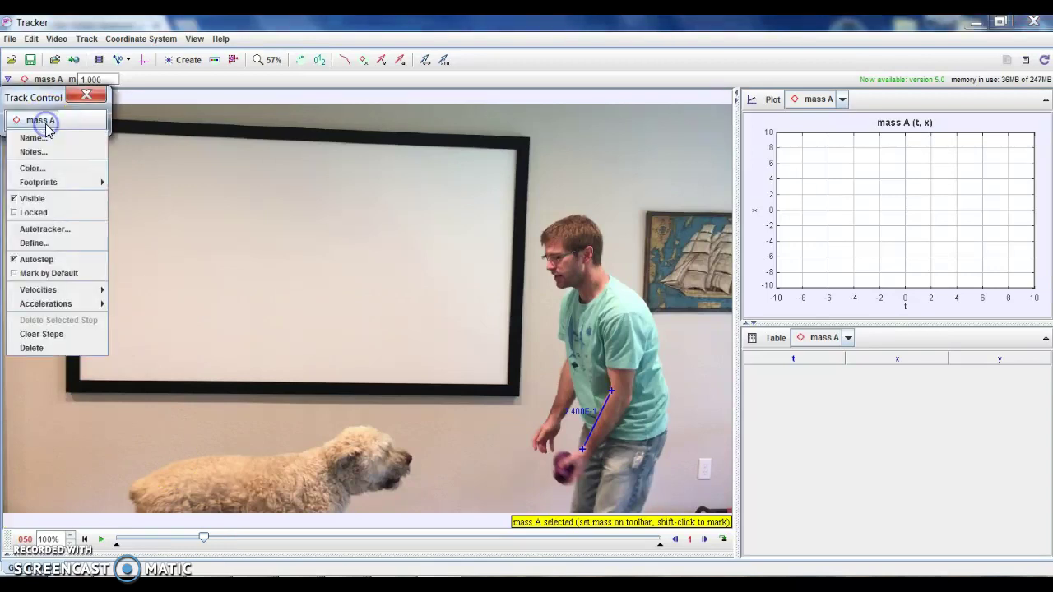
left_click(42, 123)
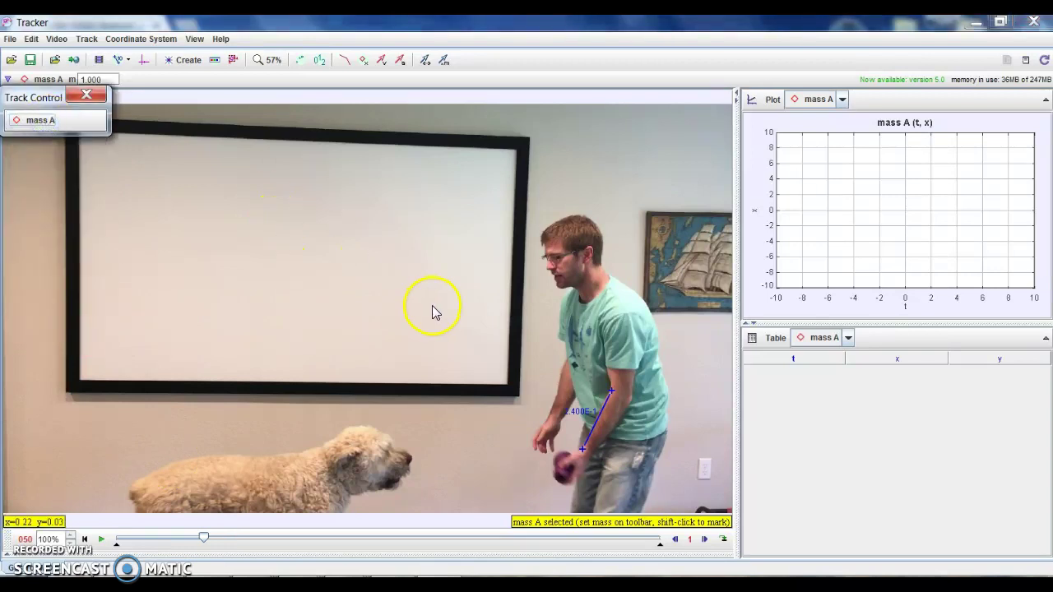
key("shift")
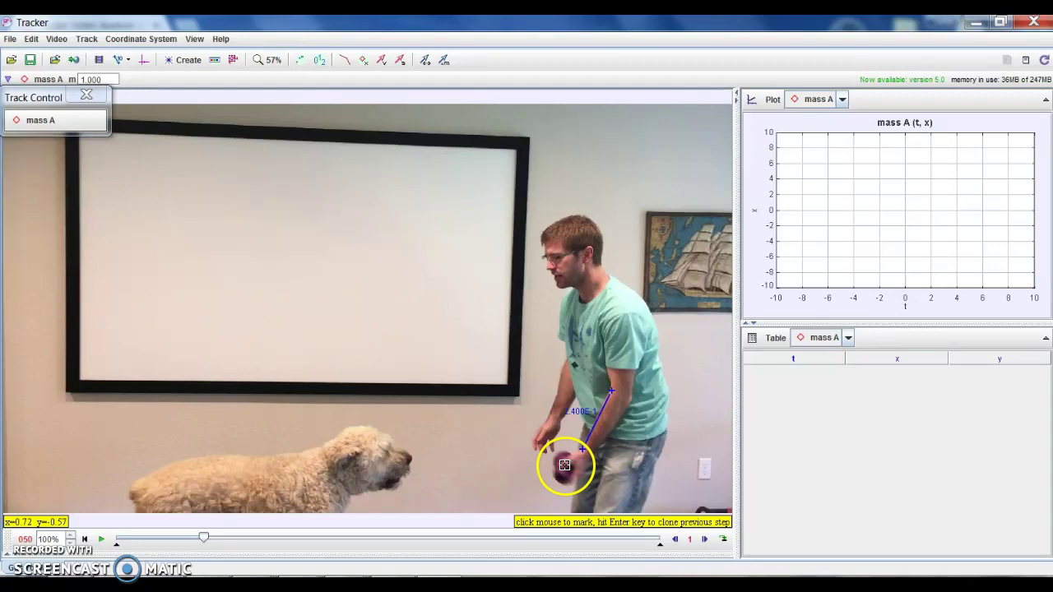
Mark the toy as mass A from frame 050 through the throw to its arc's top at frame 072
left_click(565, 466, "shift")
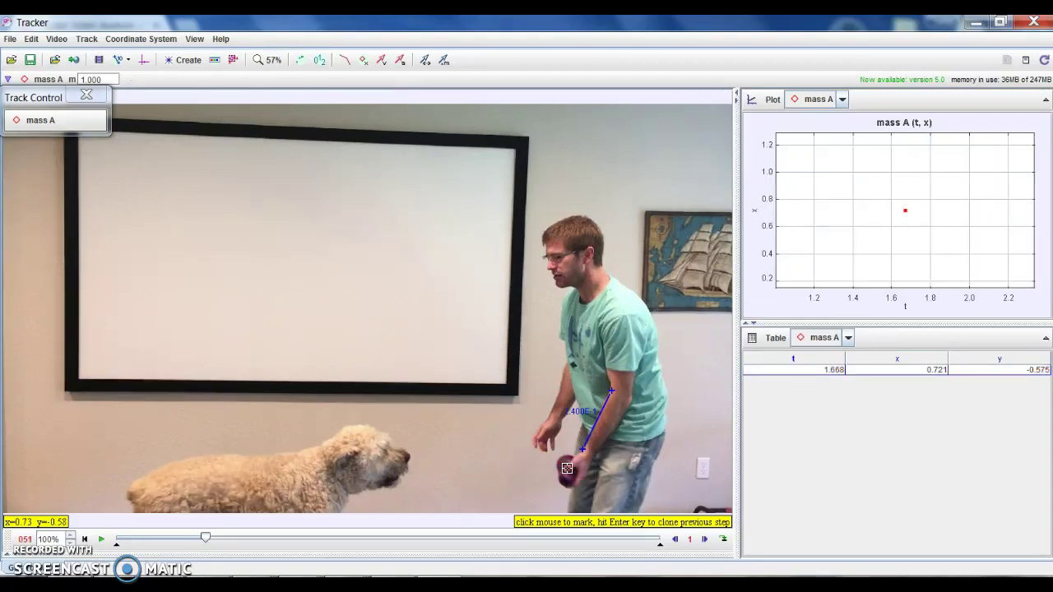
left_click(567, 468, "shift")
left_click(569, 471, "shift")
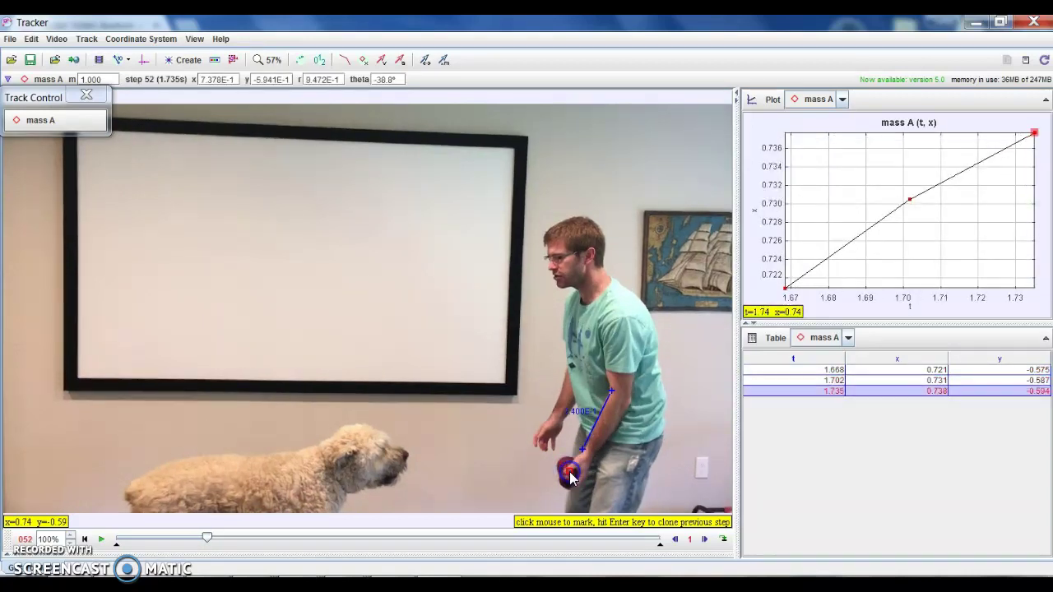
left_click(562, 468, "shift")
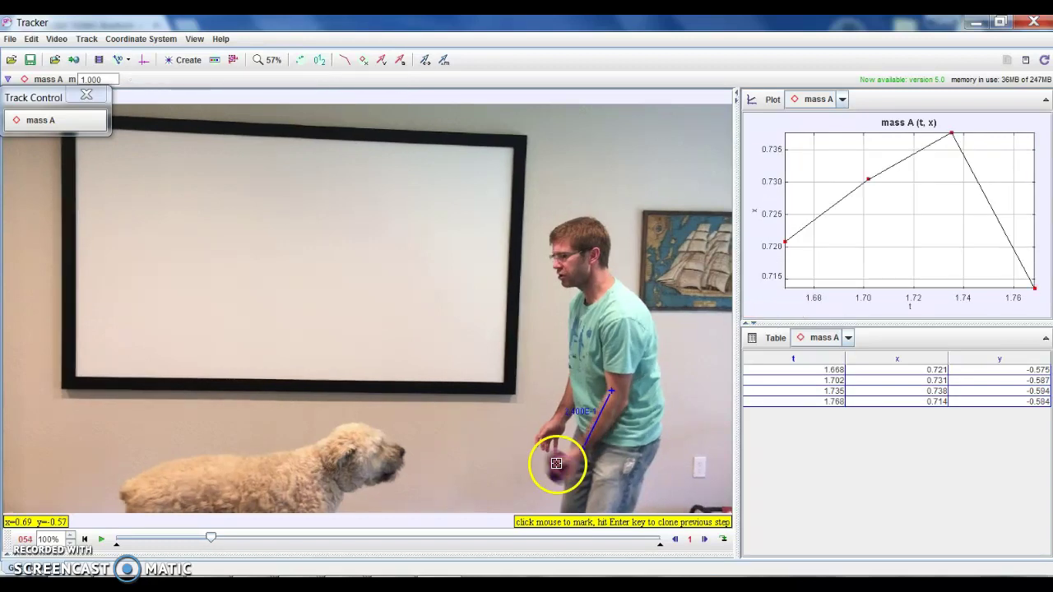
left_click(555, 462, "shift")
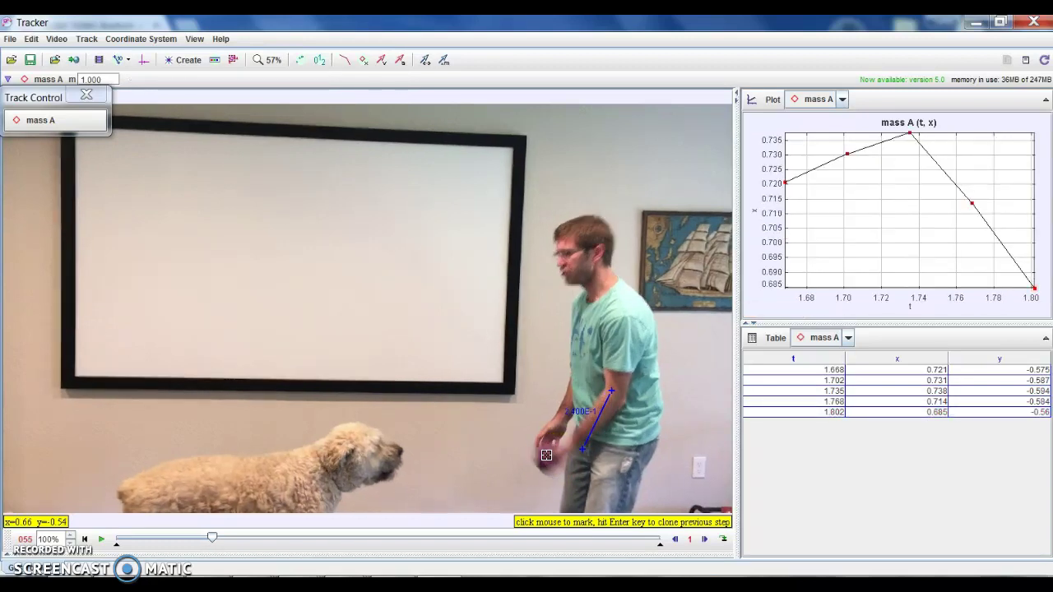
left_click(544, 452, "shift")
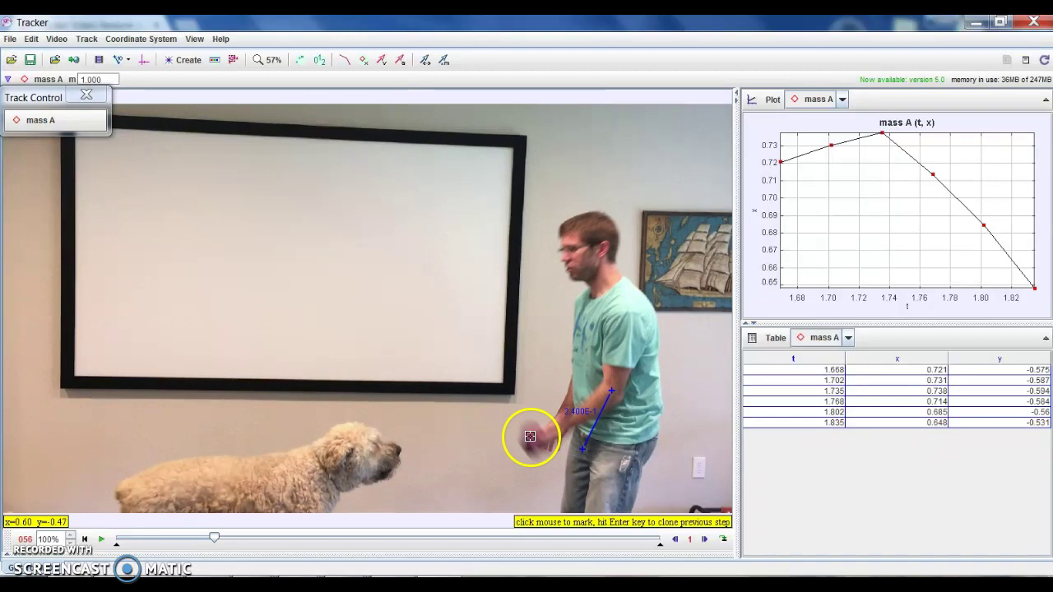
left_click(531, 441, "shift")
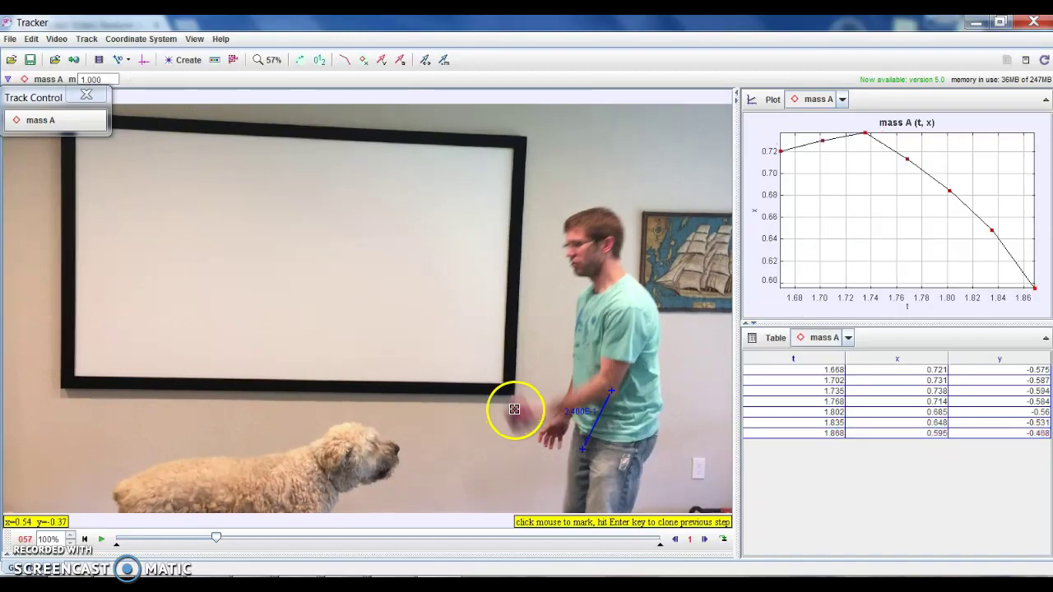
left_click(514, 409, "shift")
left_click(499, 378, "shift")
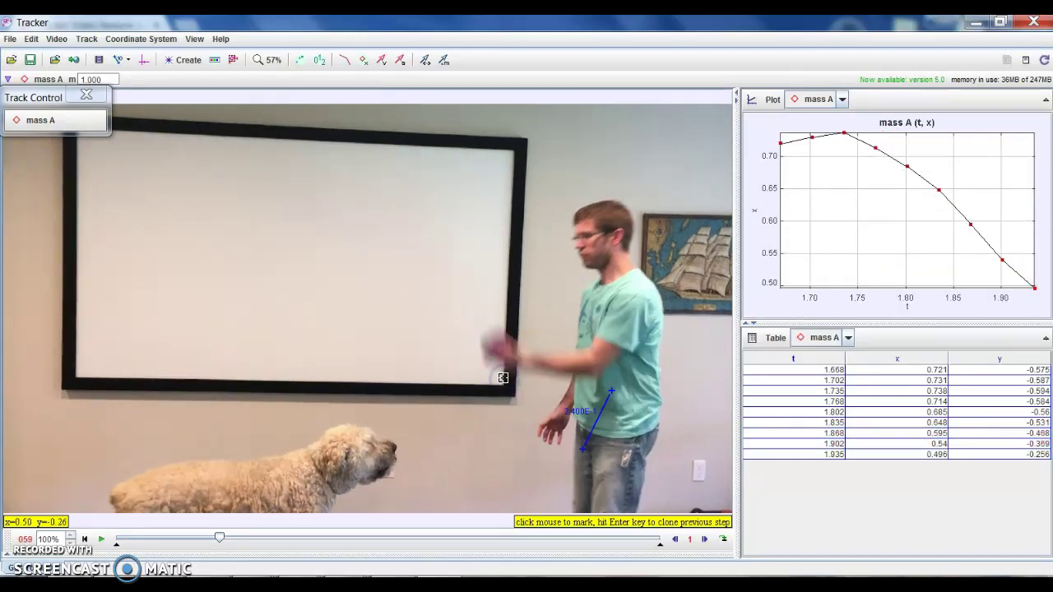
left_click(492, 344, "shift")
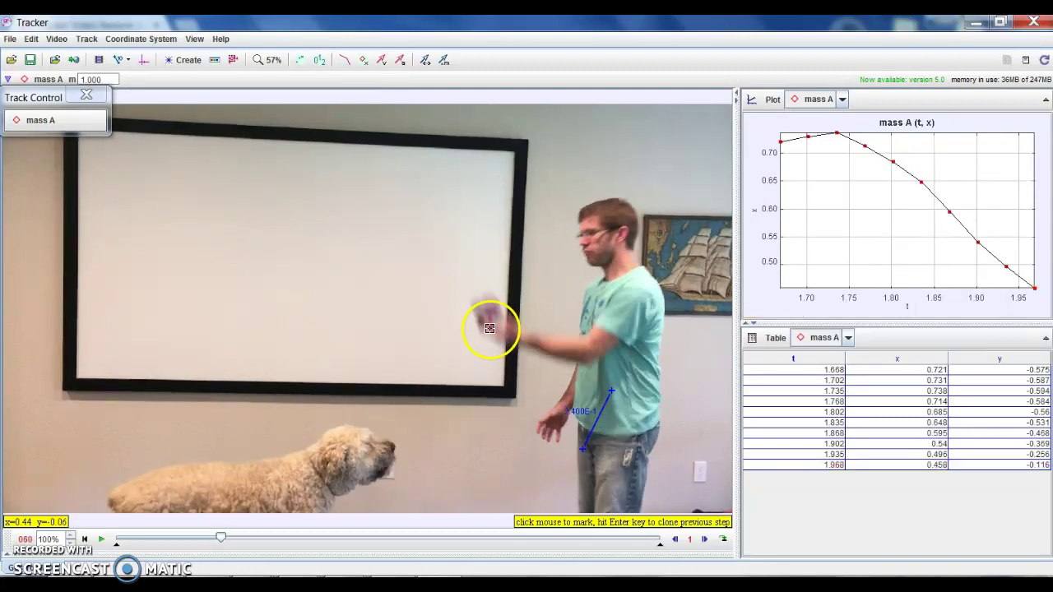
left_click(487, 312, "shift")
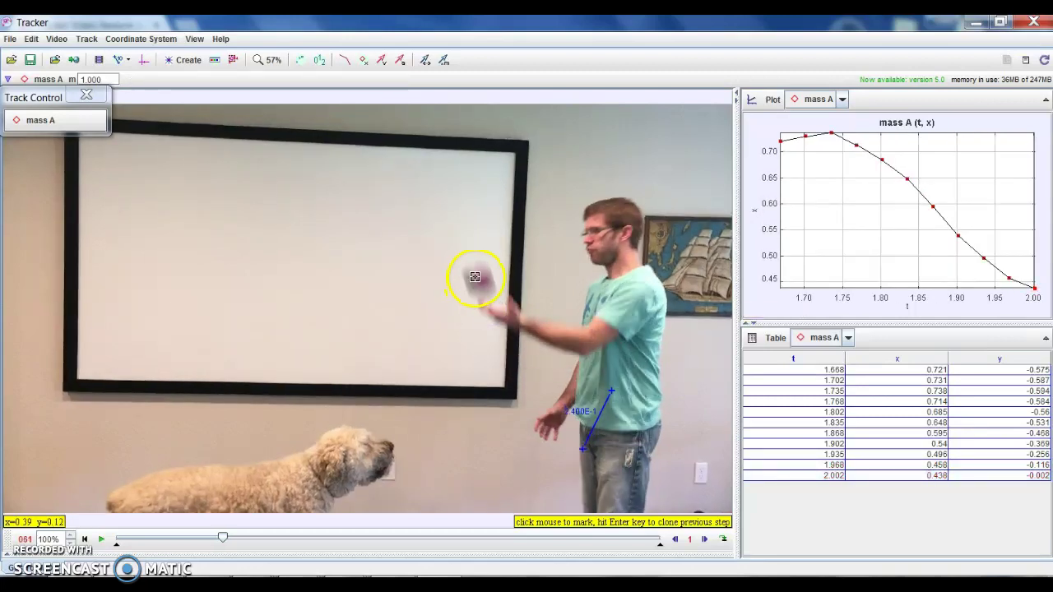
left_click(475, 277, "shift")
left_click(466, 245, "shift")
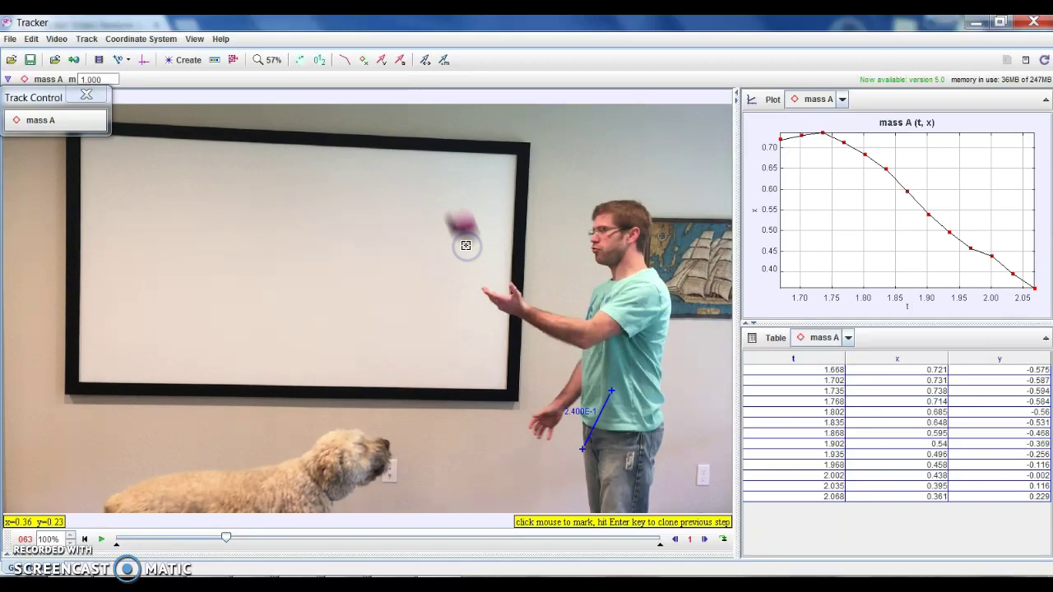
left_click(455, 225, "shift")
left_click(452, 203, "shift")
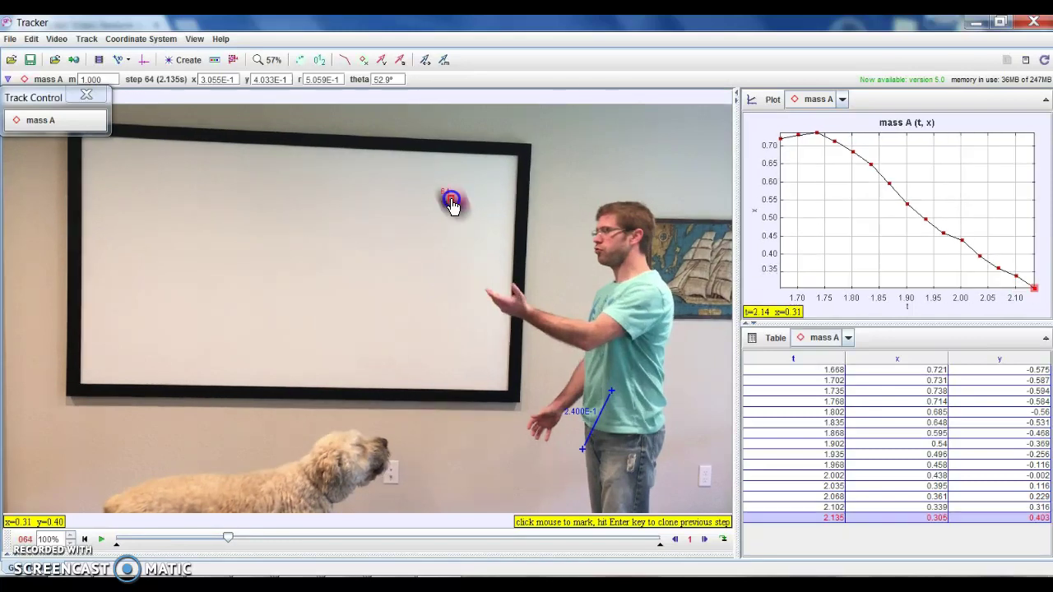
left_click(443, 176, "shift")
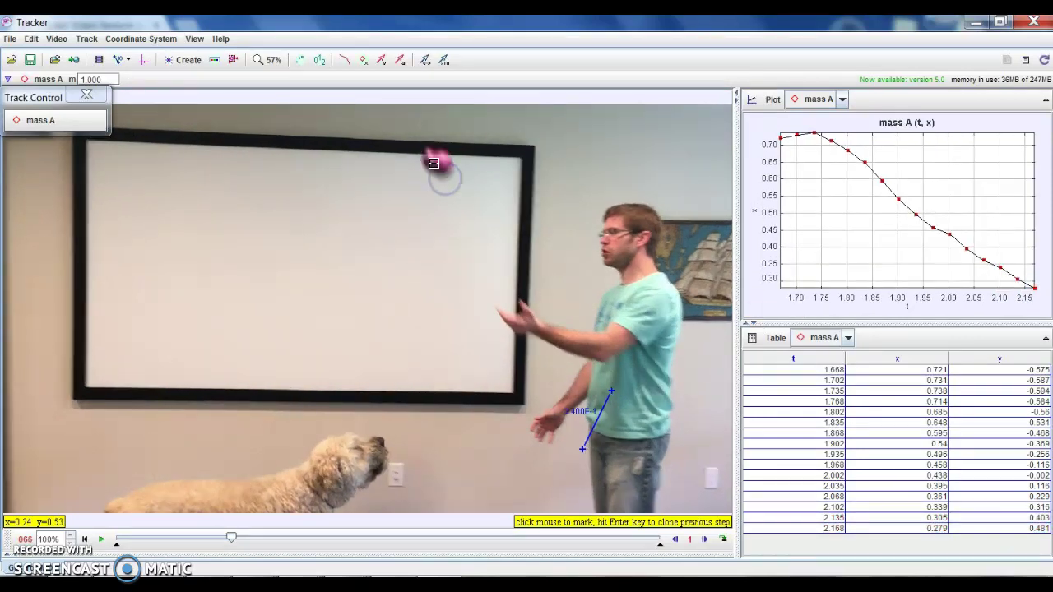
left_click(438, 162, "shift")
left_click(428, 148, "shift")
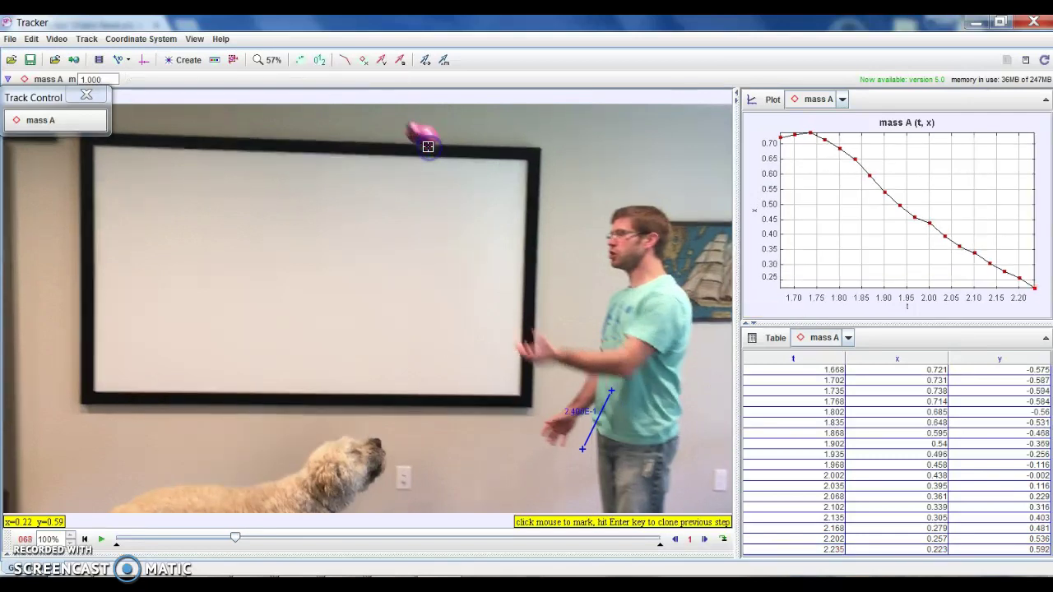
left_click(423, 136, "shift")
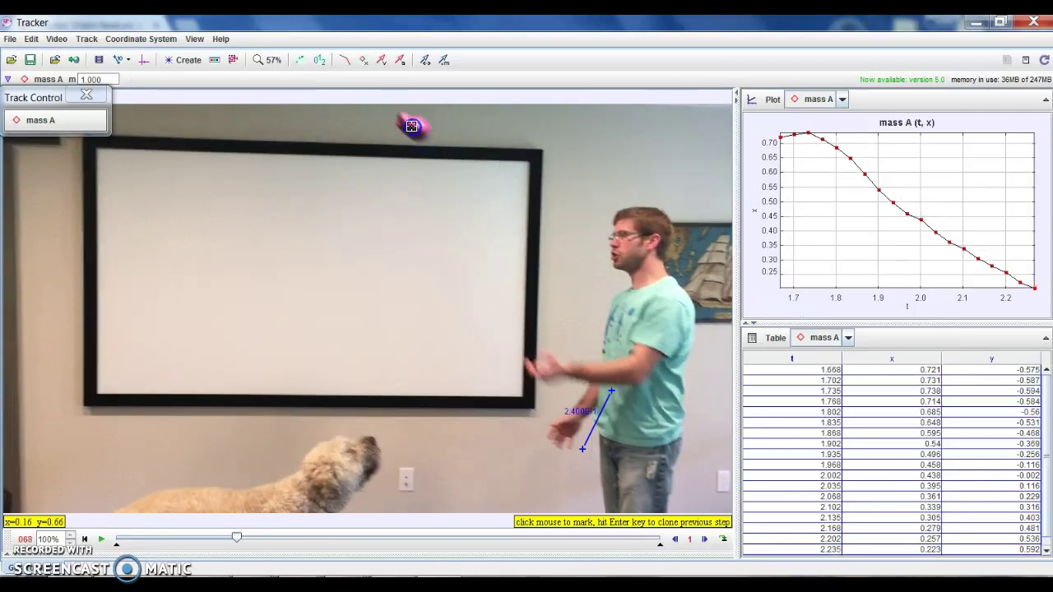
left_click(411, 126, "shift")
left_click(402, 118, "shift")
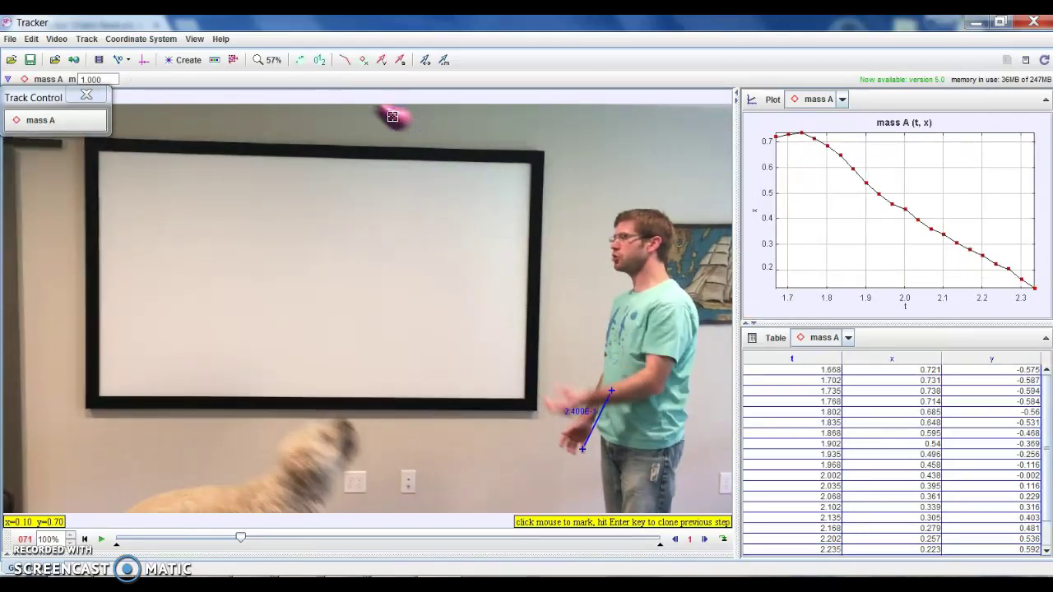
left_click(392, 117, "shift")
left_click(380, 114, "shift")
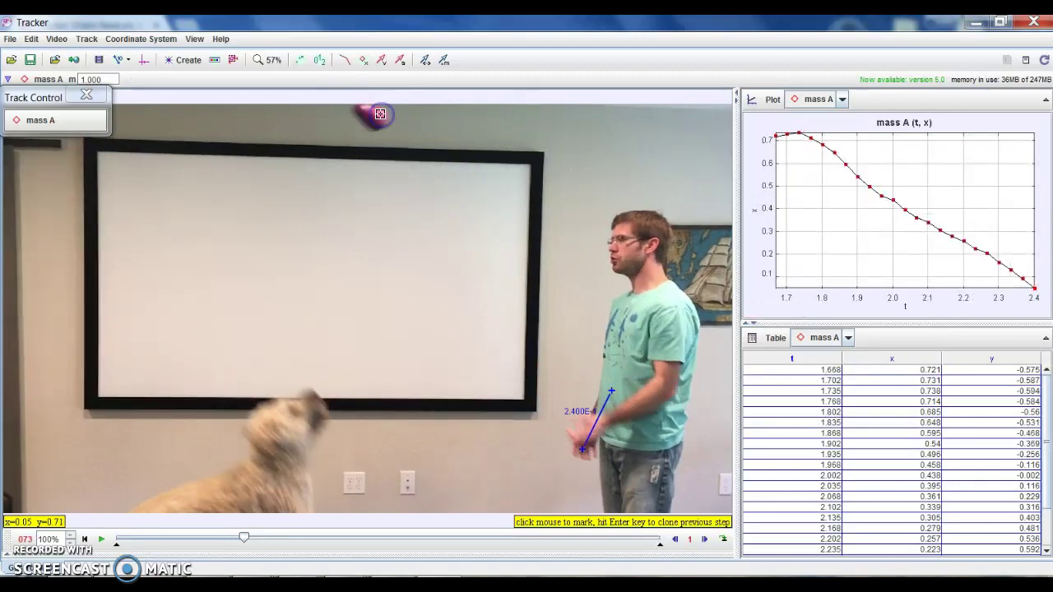
Mark the toy falling into the dog's mouth, frames 073 to 089
left_click(370, 116, "shift")
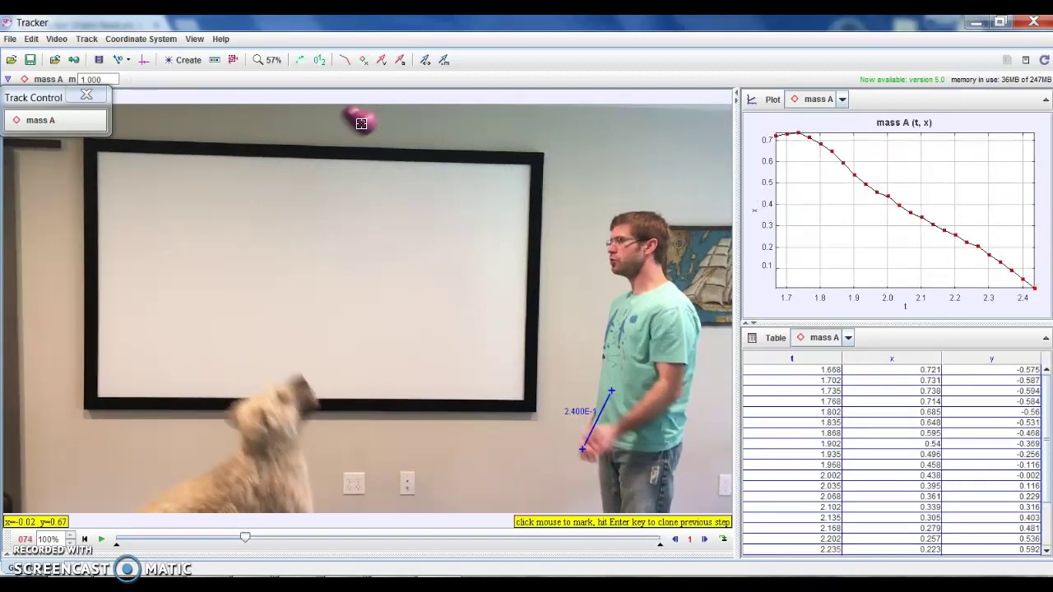
left_click(358, 120, "shift")
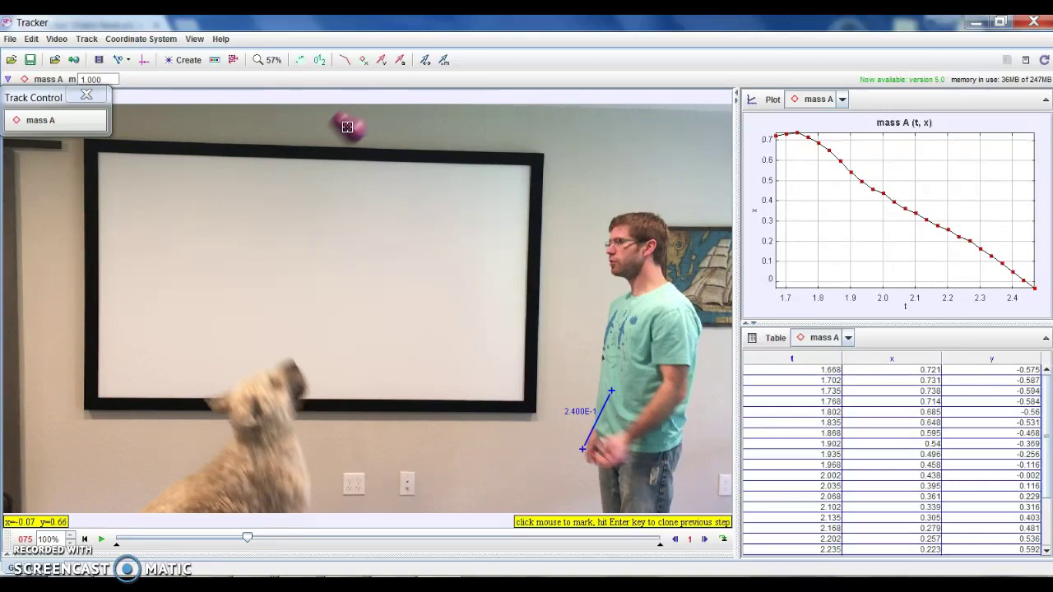
left_click(347, 127, "shift")
left_click(339, 138, "shift")
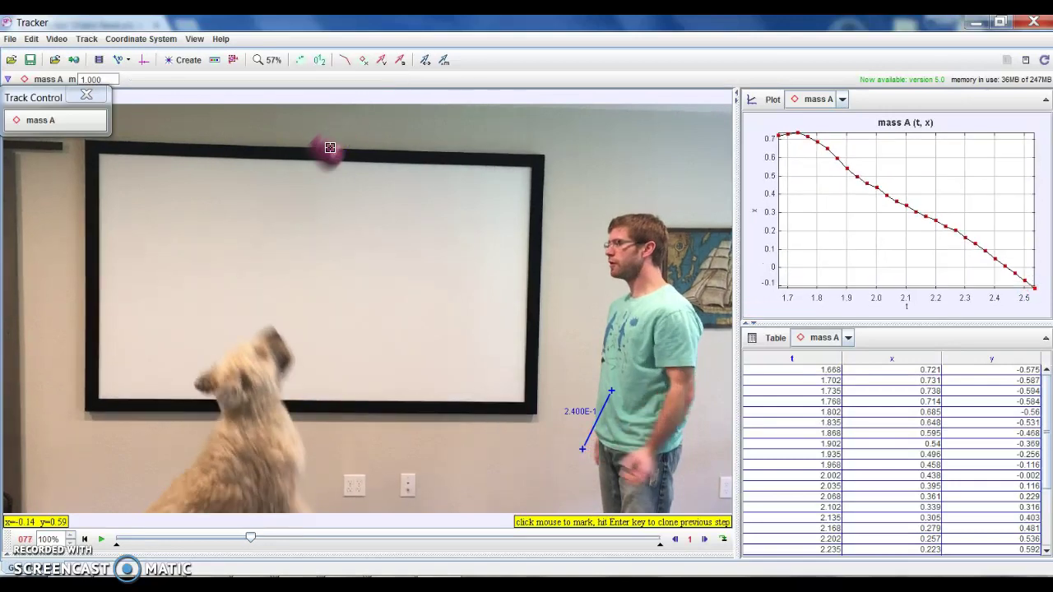
left_click(327, 151, "shift")
left_click(320, 170, "shift")
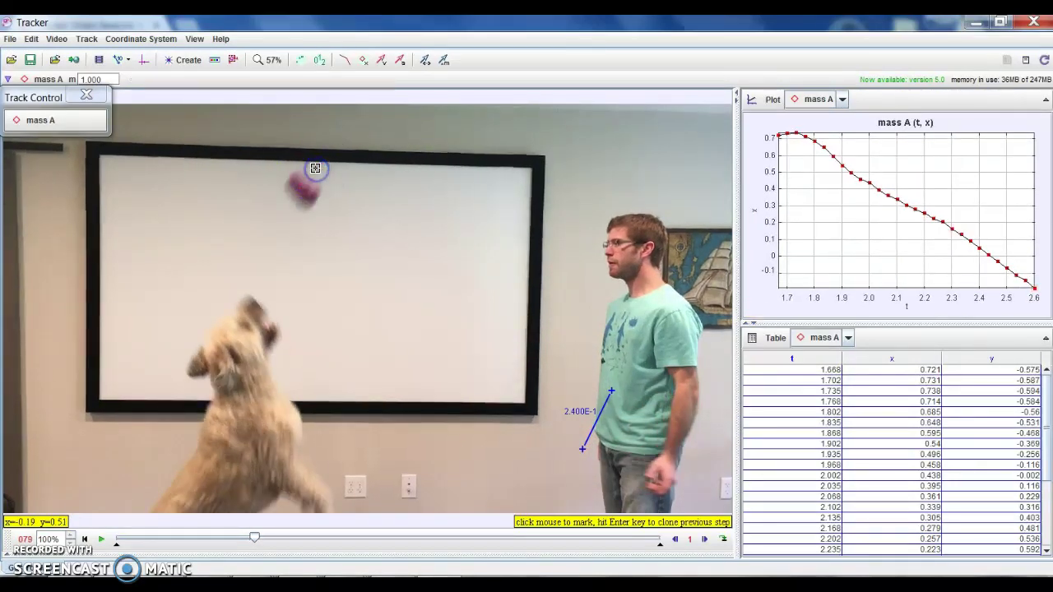
left_click(303, 189, "shift")
left_click(292, 212, "shift")
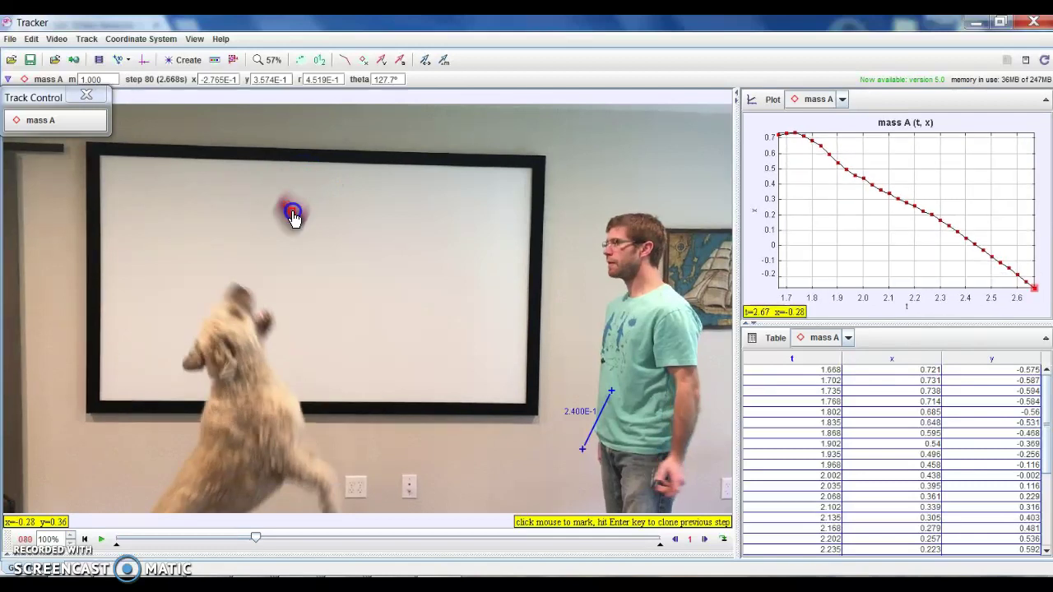
left_click(279, 235, "shift")
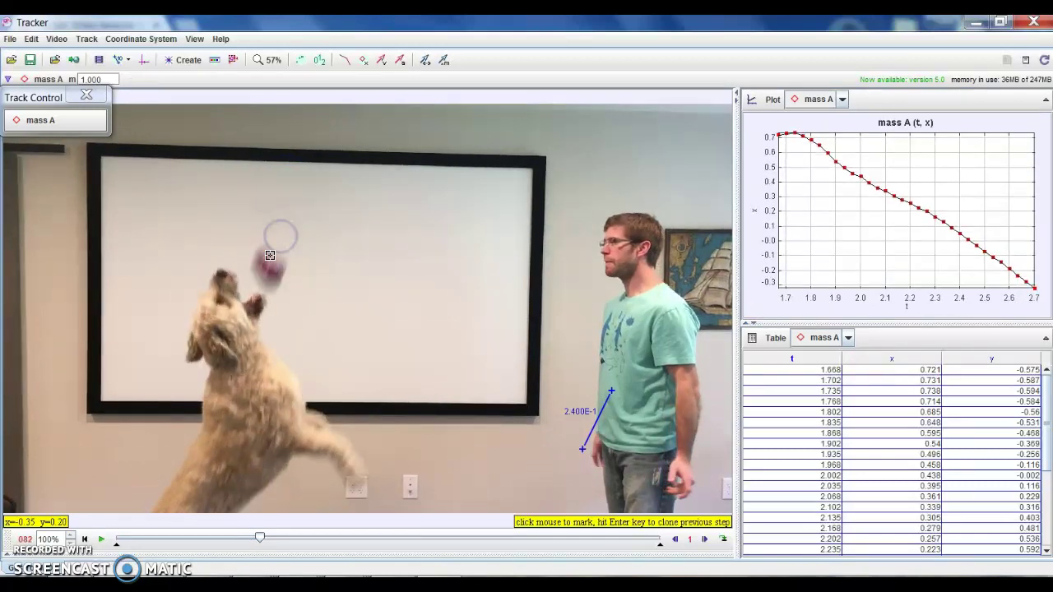
left_click(269, 267, "shift")
left_click(262, 286, "shift")
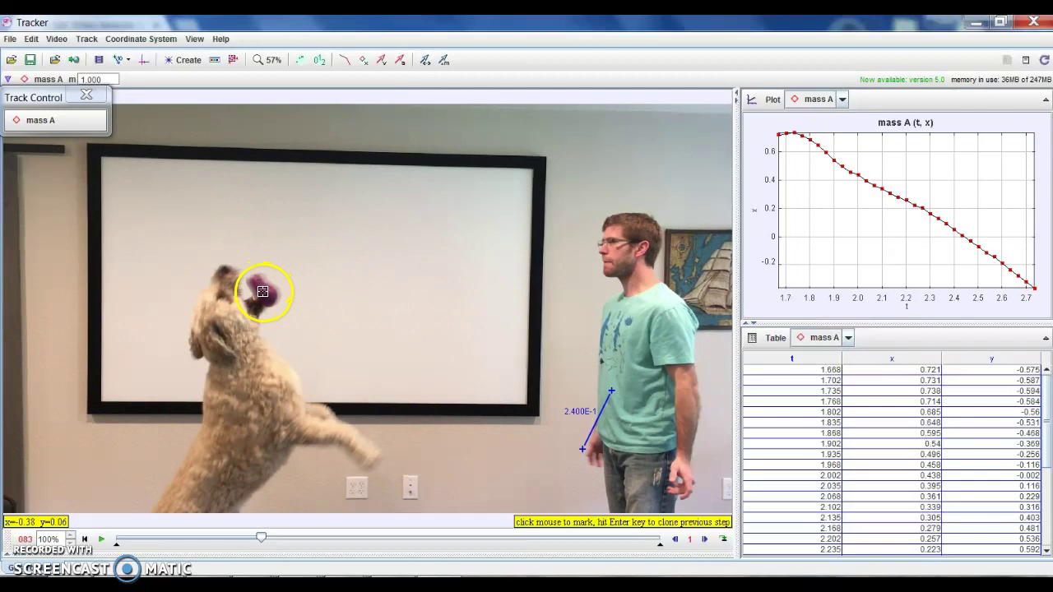
left_click(274, 290, "shift")
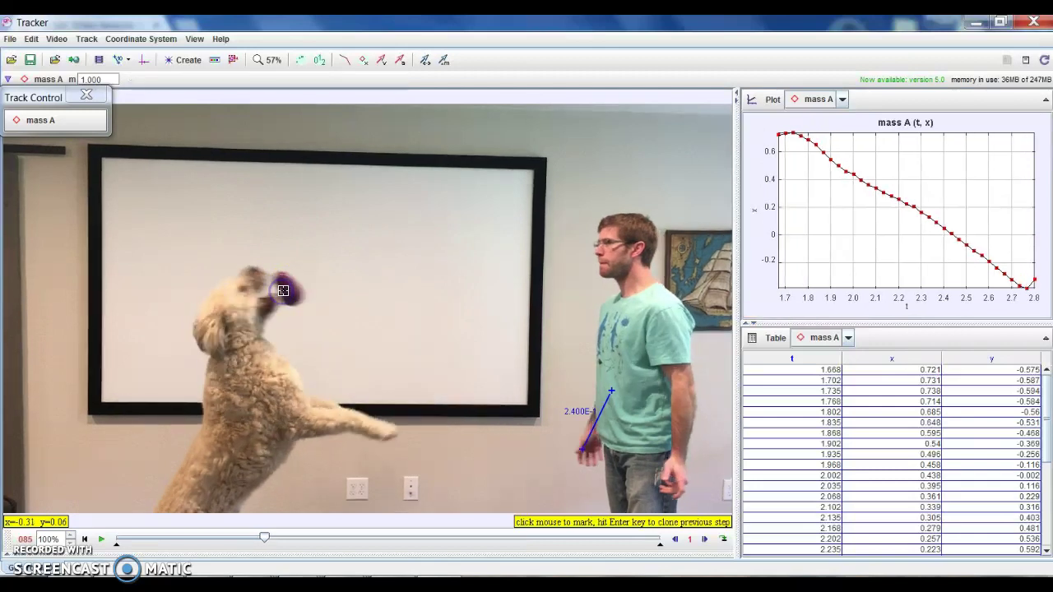
left_click(294, 293, "shift")
left_click(306, 297, "shift")
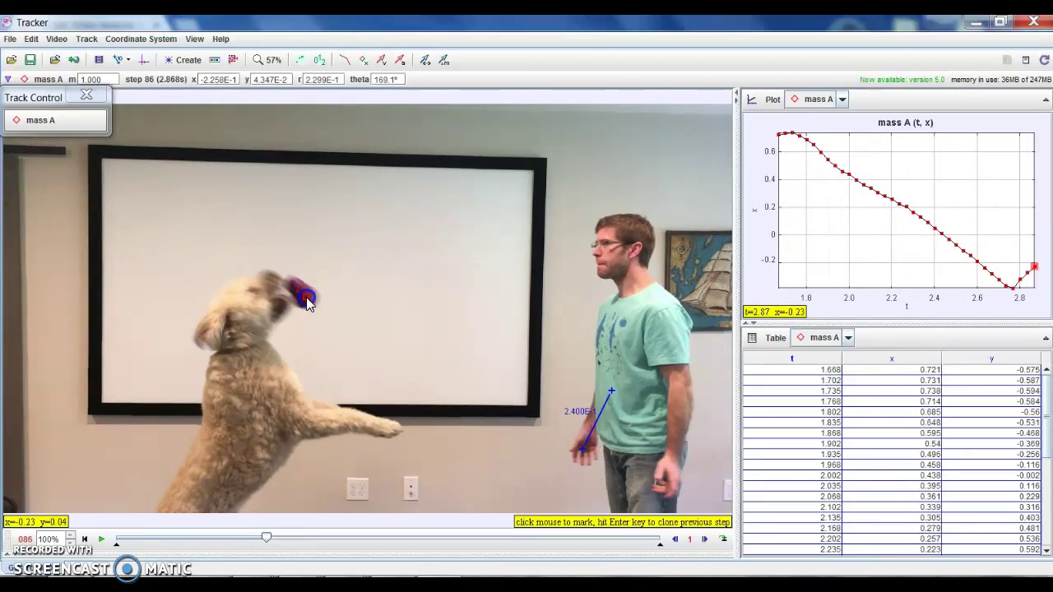
left_click(320, 302, "shift")
left_click(322, 306, "shift")
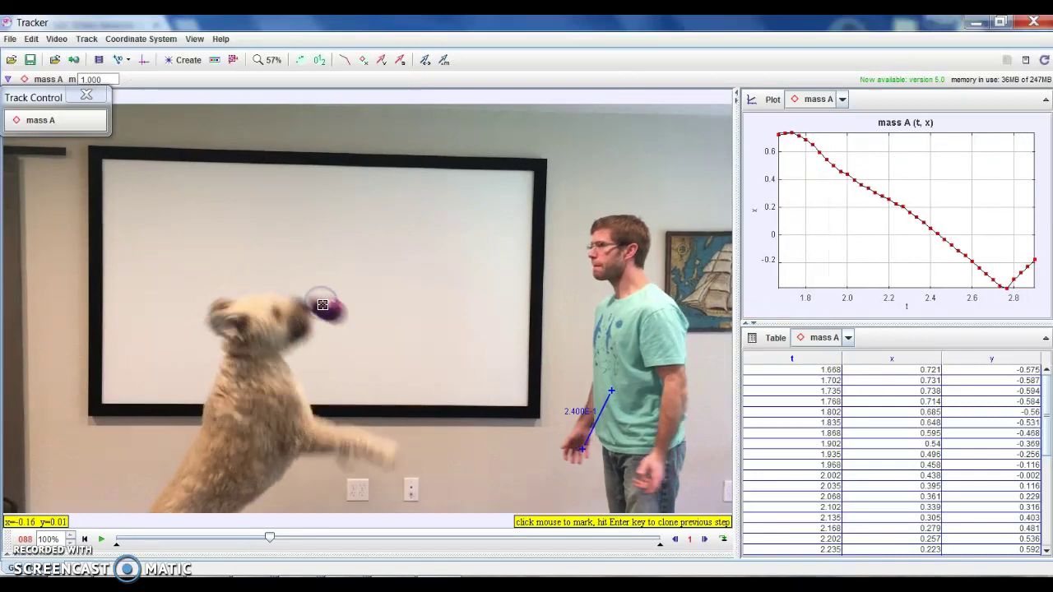
left_click(330, 310, "shift")
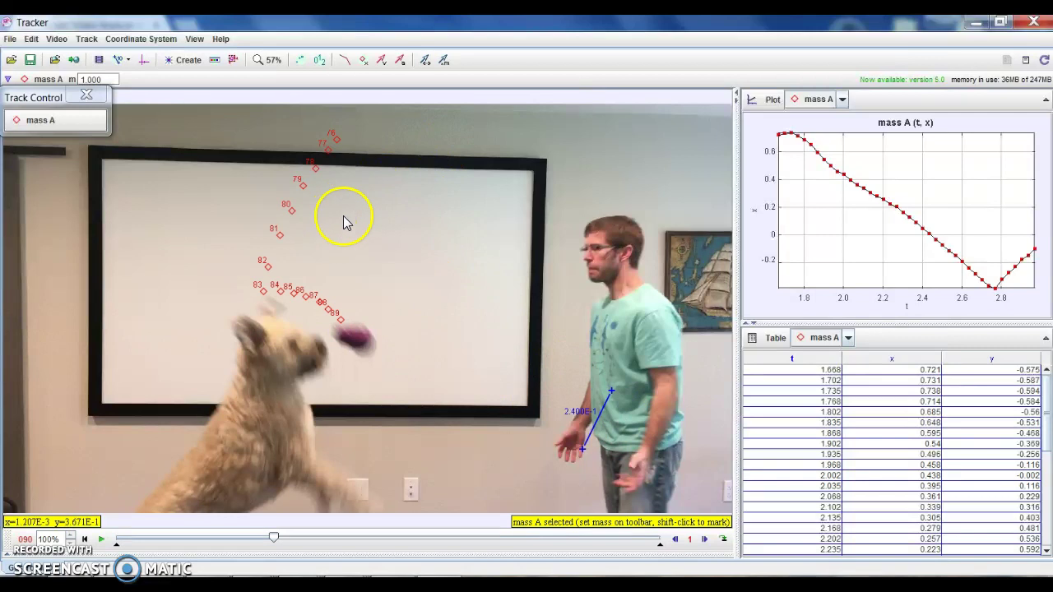
Move the video back to frame 083, the moment of the catch
left_click(274, 539)
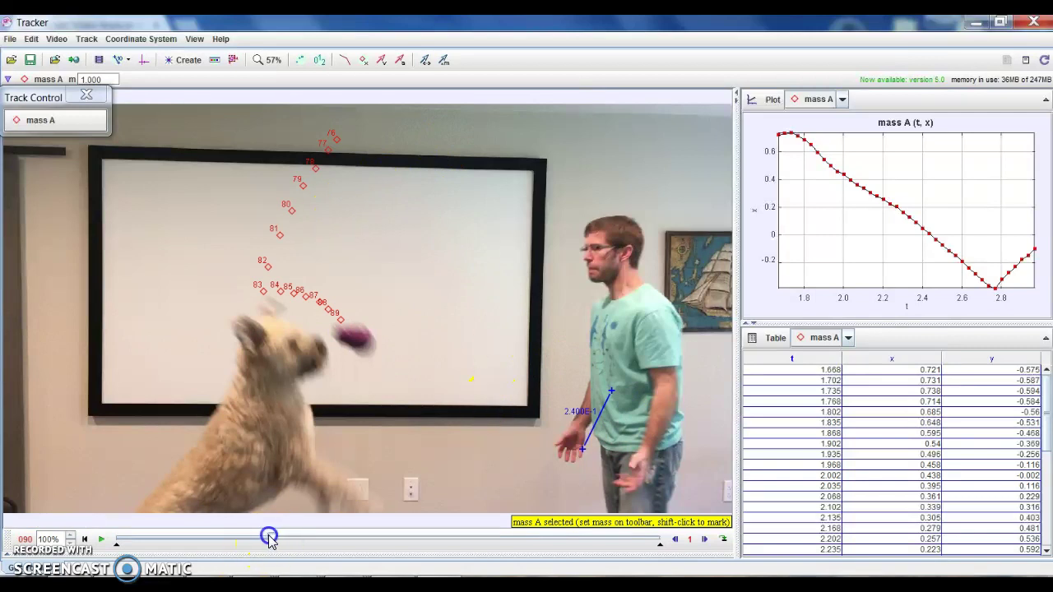
left_click(260, 539)
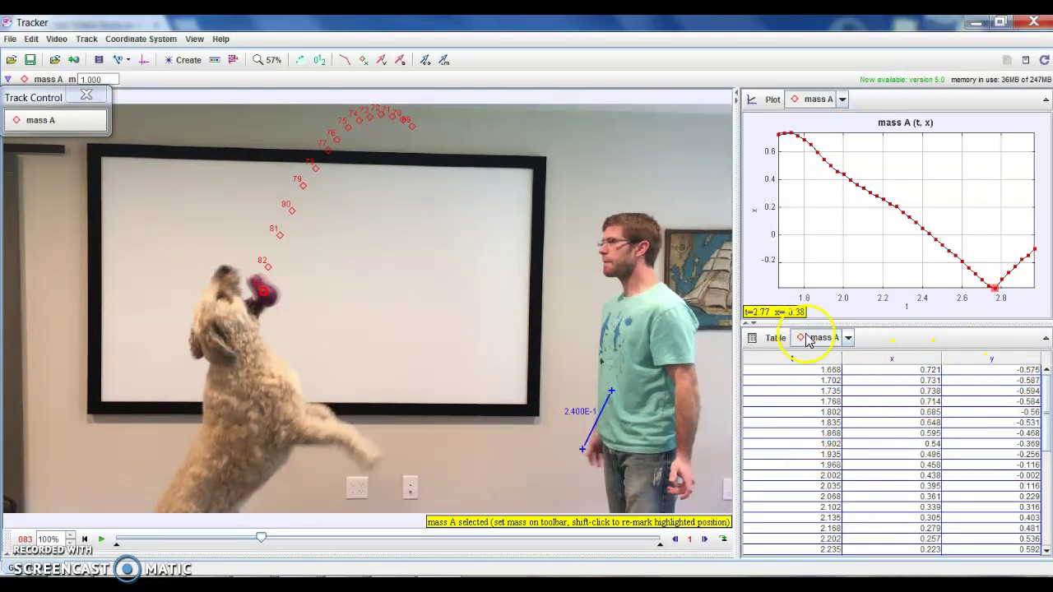
Show the v, vx and vy columns in mass A's data table
left_click(770, 338)
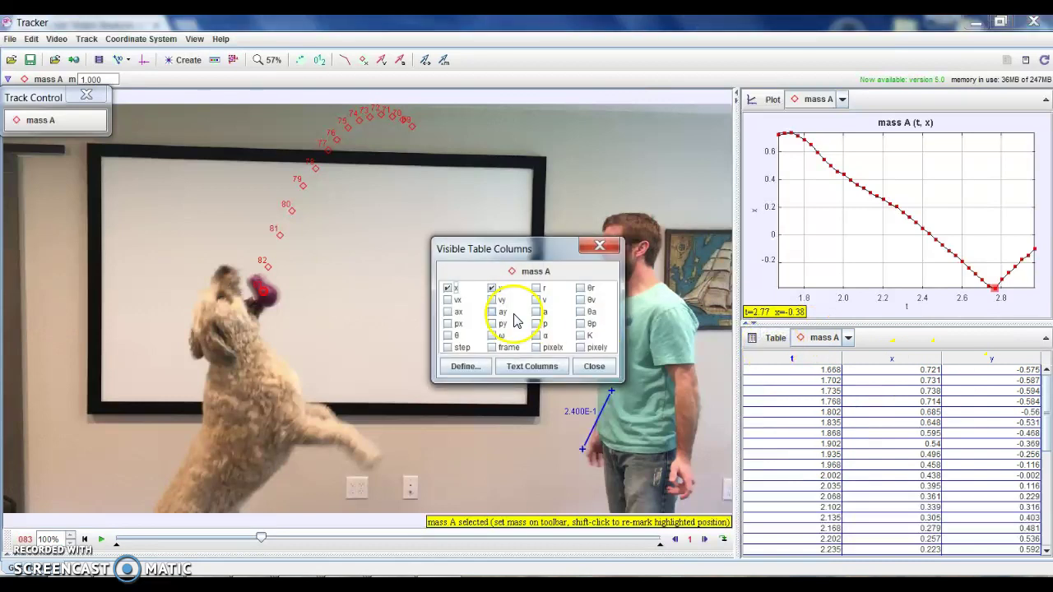
left_click(536, 303)
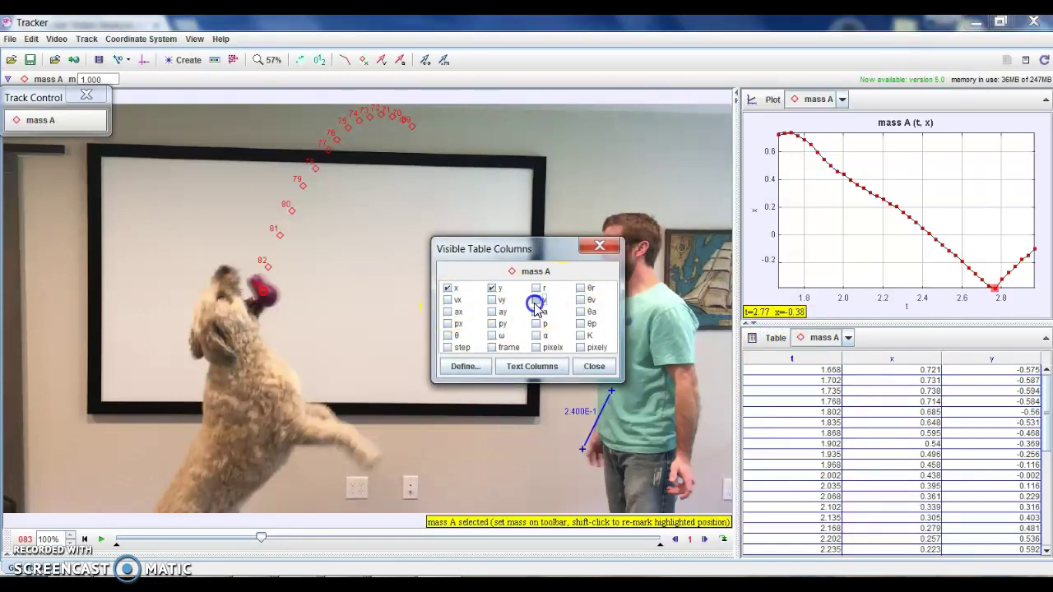
left_click(450, 300)
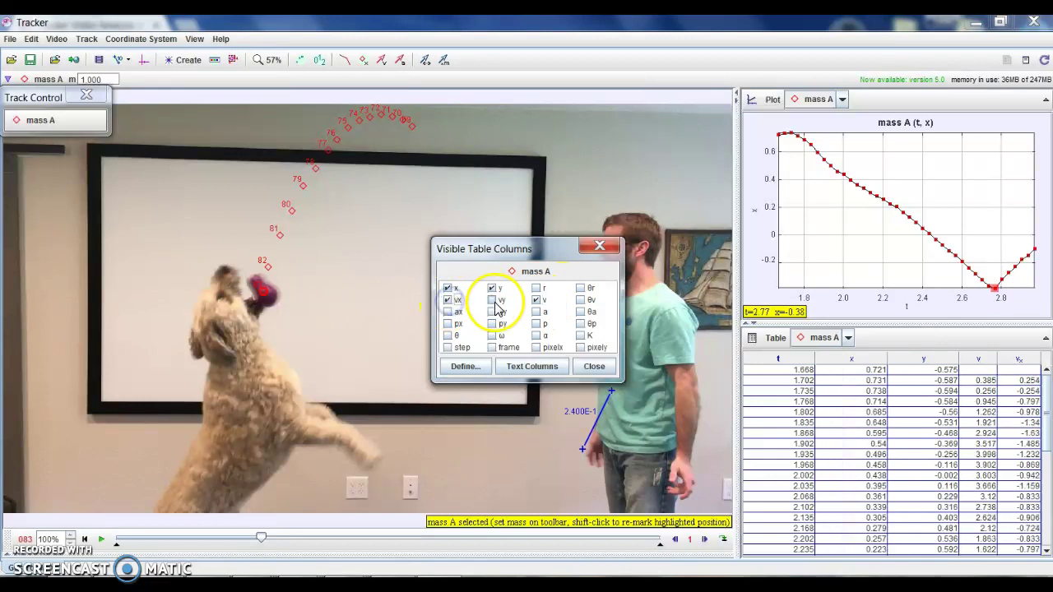
left_click(493, 302)
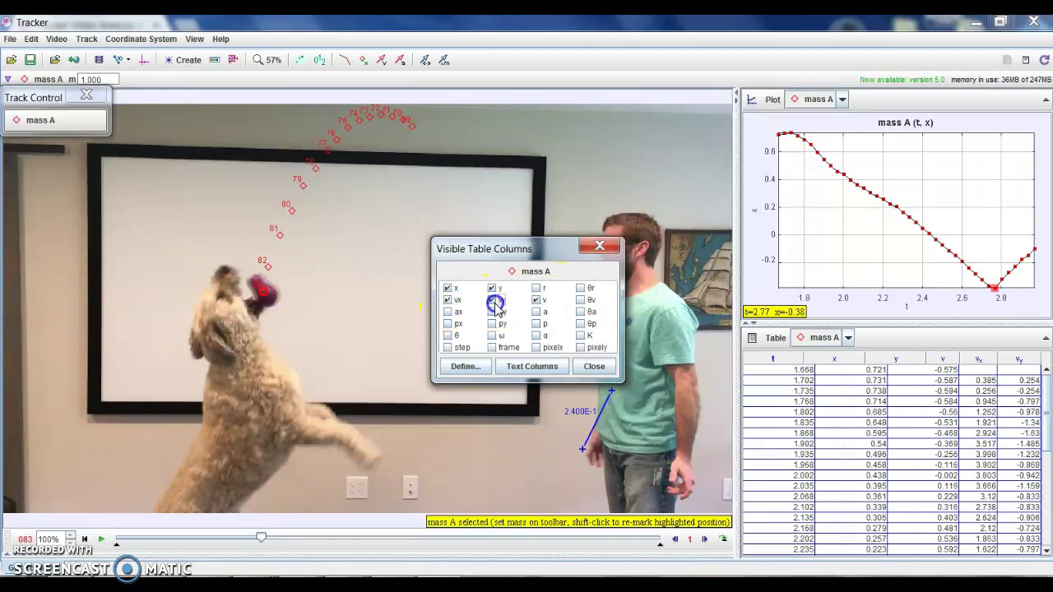
Close Visible Table Columns and scroll through mass A's t, x, y, v, vx, vy values
left_click(605, 372)
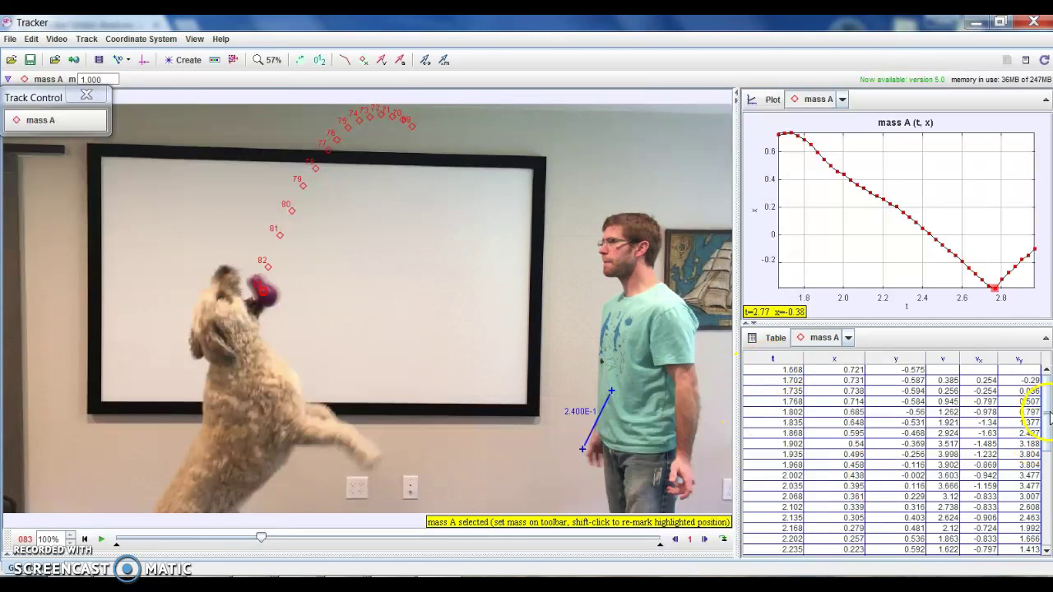
left_click_drag(1048, 414, 1049, 423)
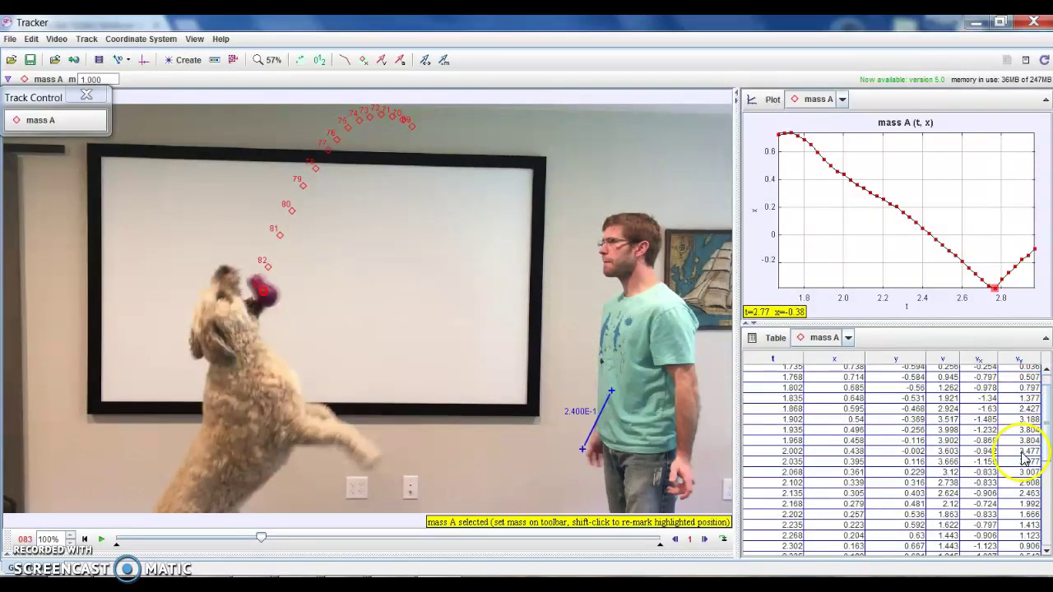
mouse_move(1049, 444)
left_mouse_down()
mouse_move(1049, 457)
mouse_move(1046, 434)
left_mouse_up()
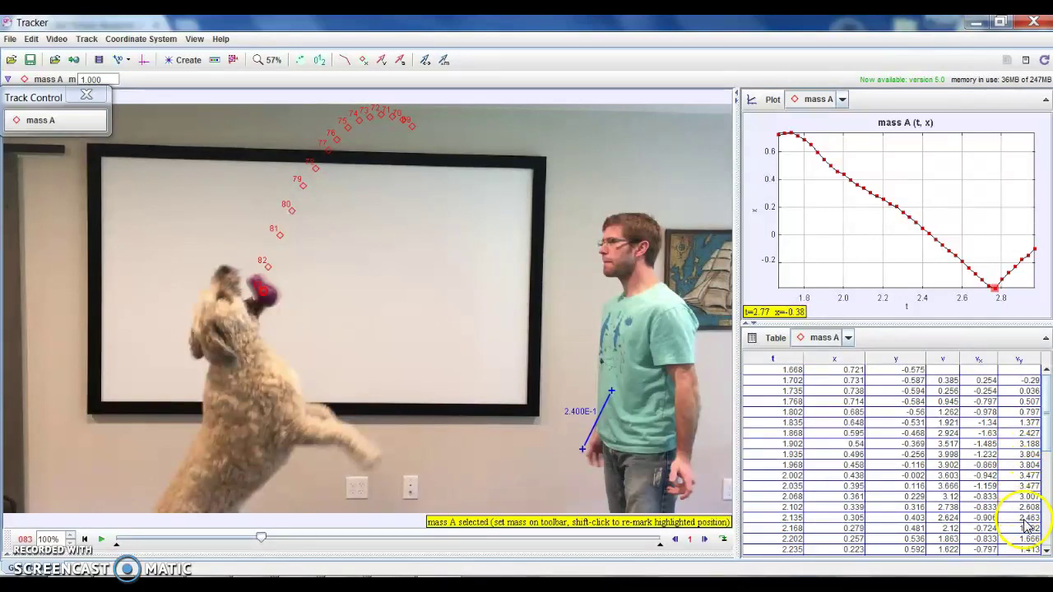
left_click_drag(1047, 434, 1042, 491)
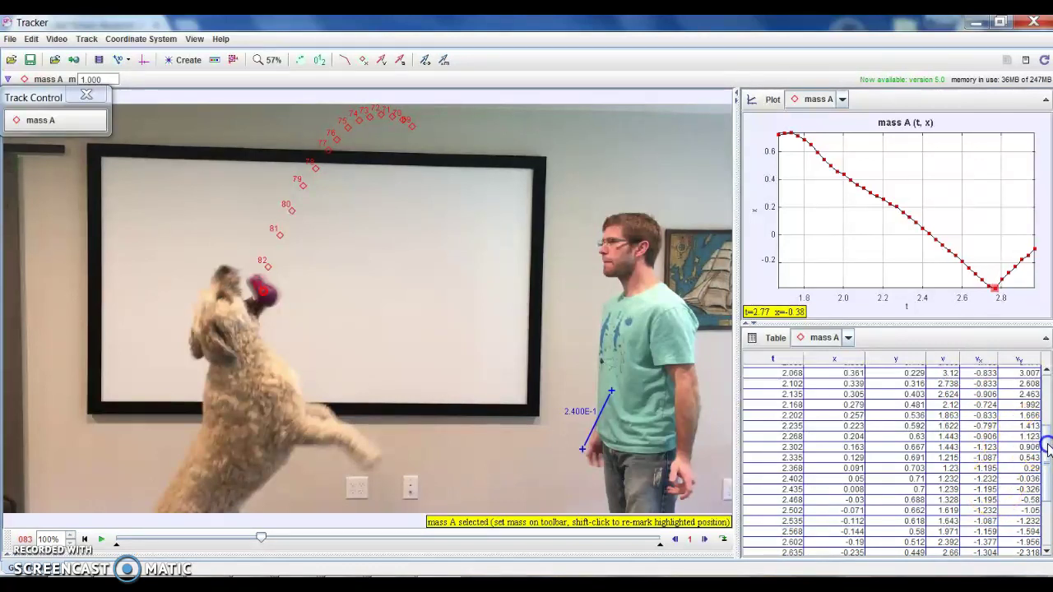
left_click_drag(1047, 446, 1048, 493)
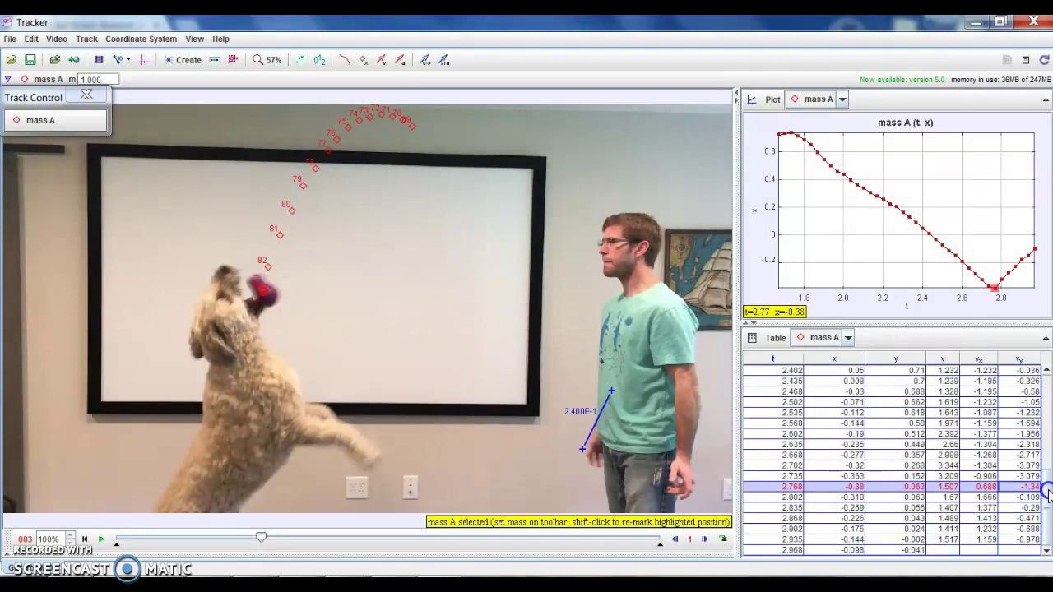
Select mass A's step 82 and 83 points to inspect their table rows
left_click(269, 268)
left_click(262, 298)
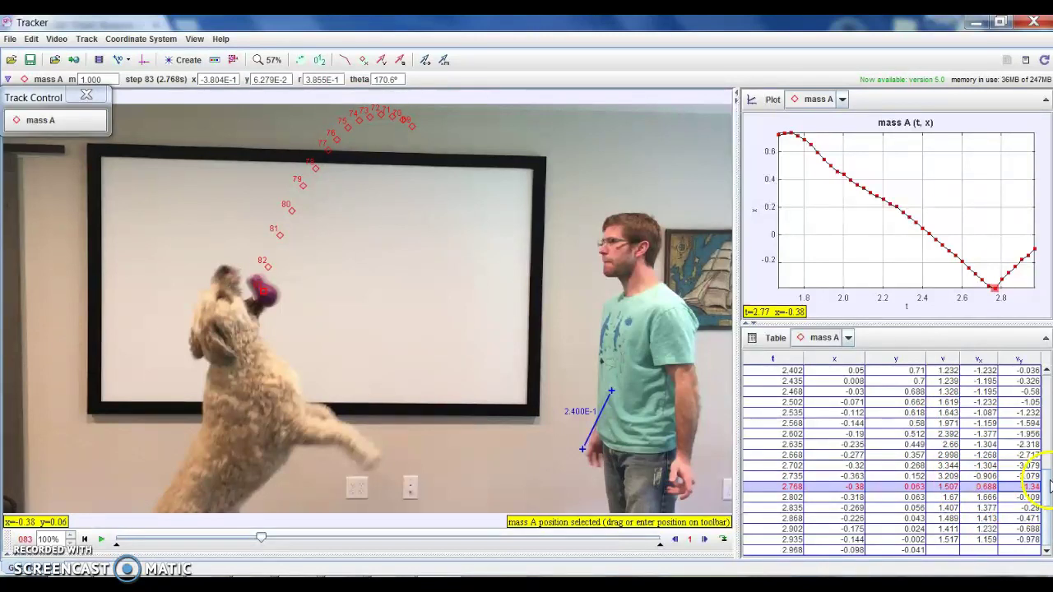
left_click_drag(1049, 512, 1044, 367)
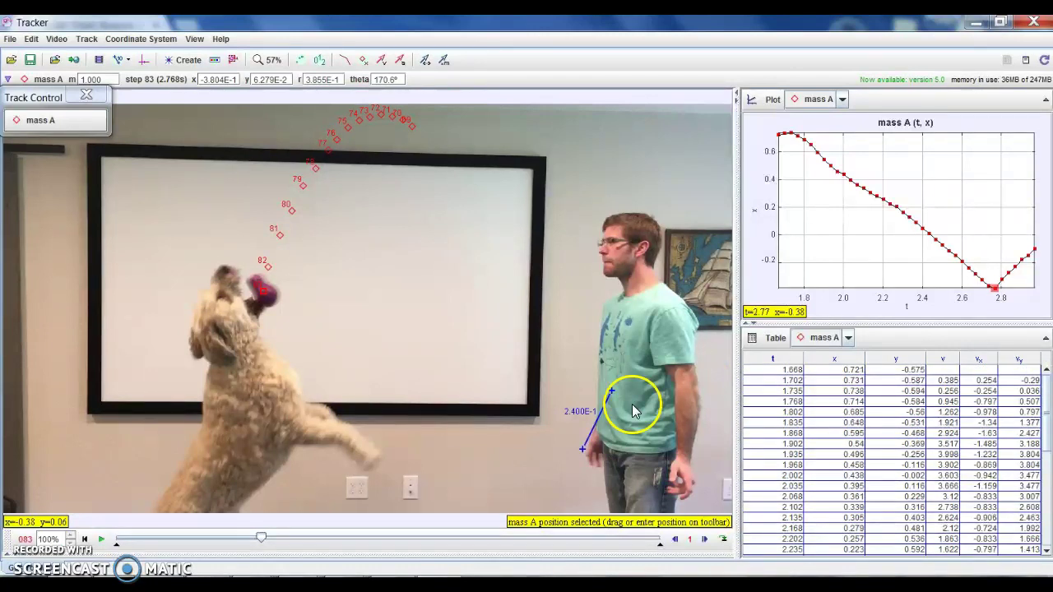
Create a new point mass track, mass B, and advance the video to frame 037
left_click(183, 60)
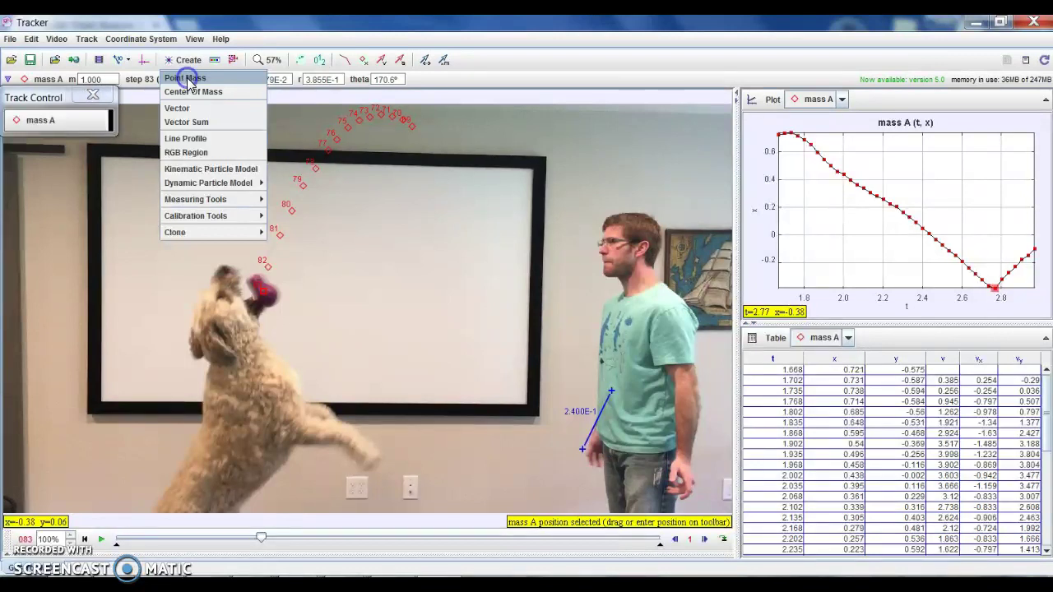
left_click(187, 80)
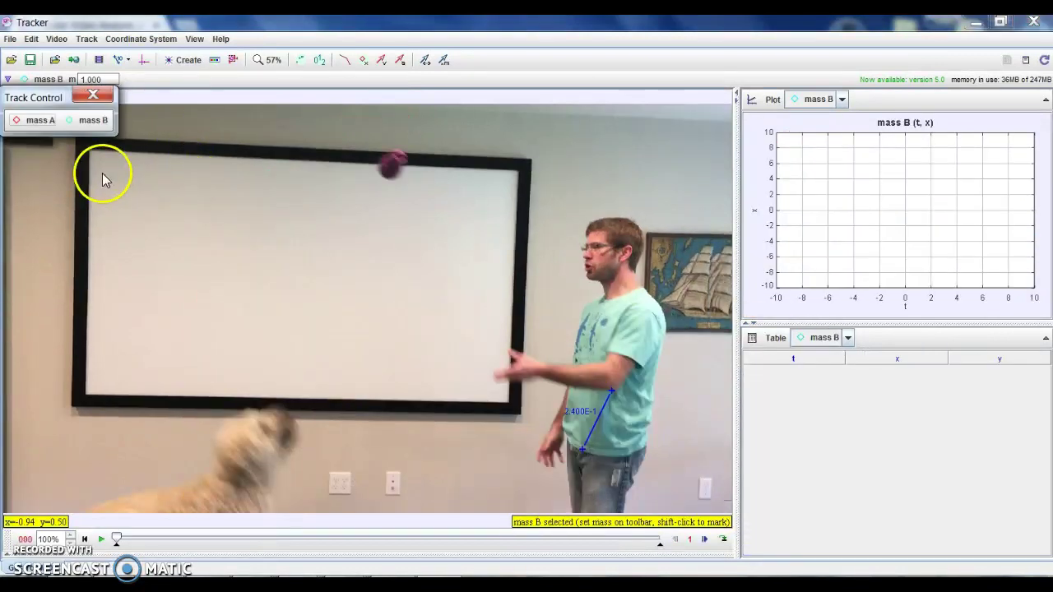
left_click(93, 120)
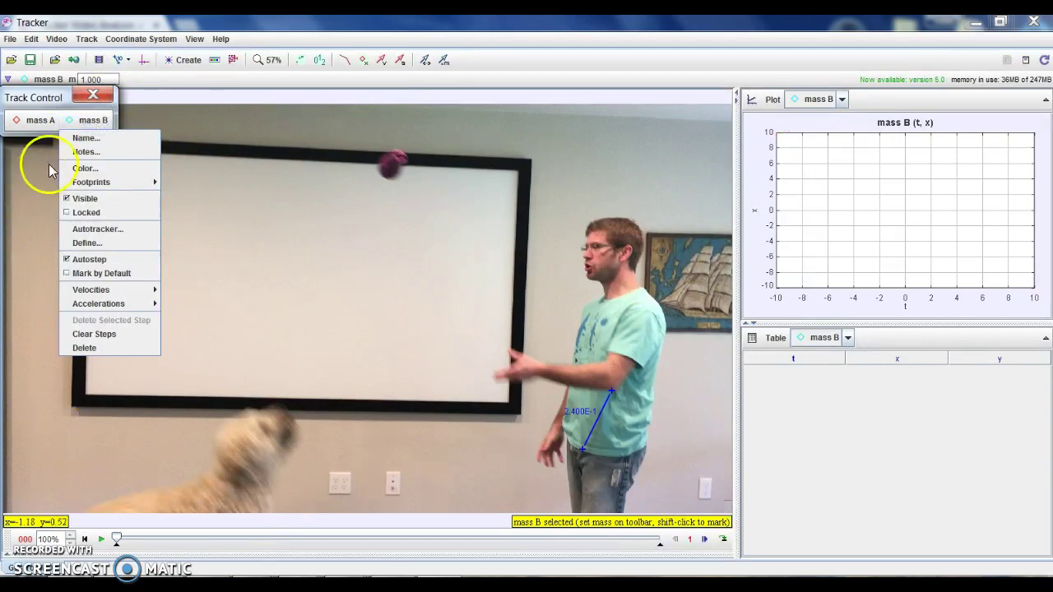
left_click(90, 121)
left_click(118, 539)
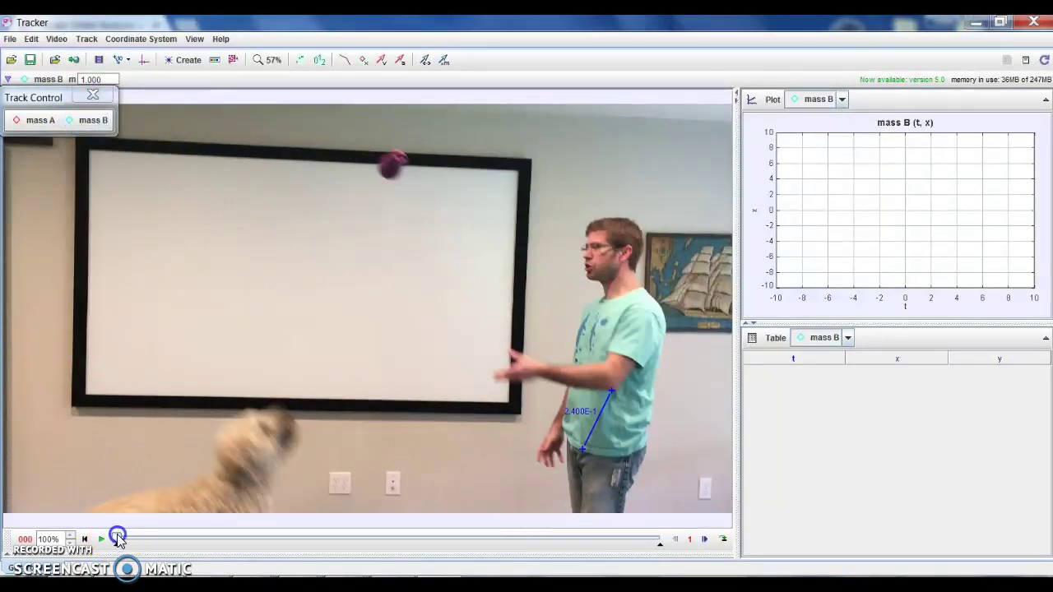
left_click_drag(147, 543, 238, 540)
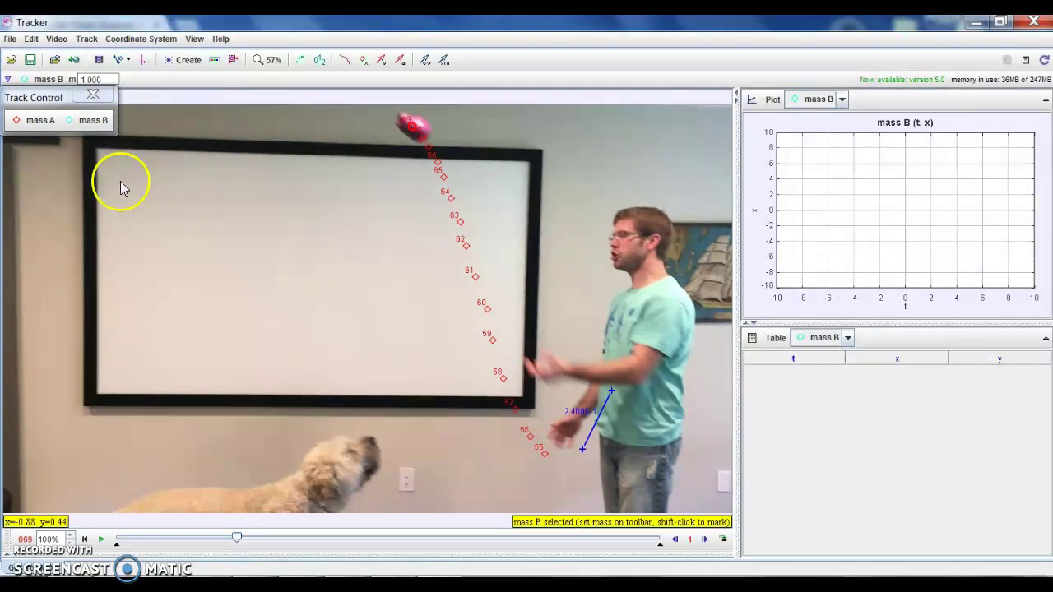
With mass B selected, mark the dog's nose frame by frame as it rises toward the toy
left_click(89, 122)
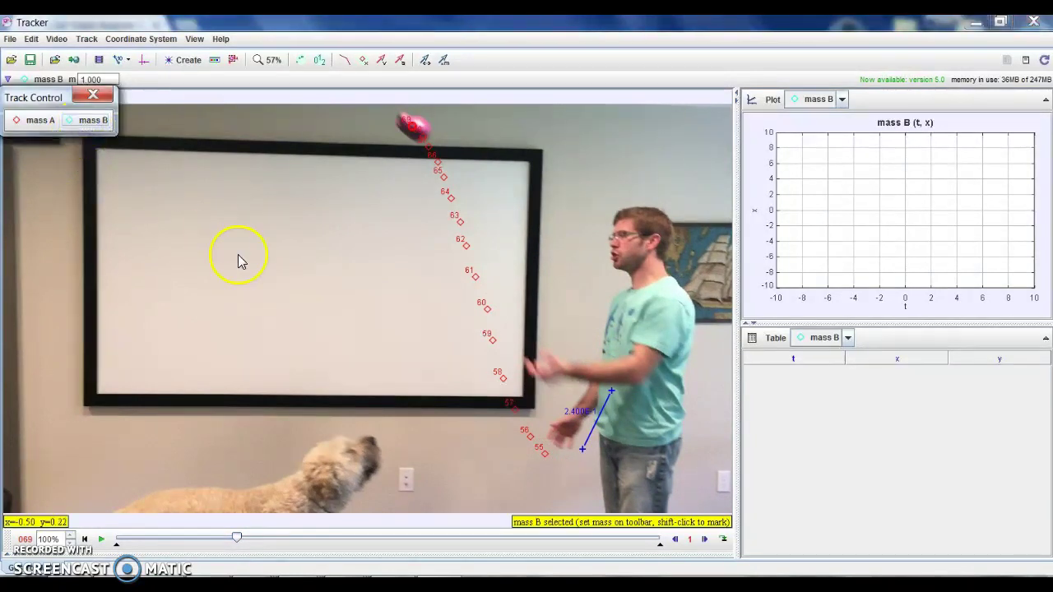
left_click(371, 441, "shift")
left_click(357, 436, "shift")
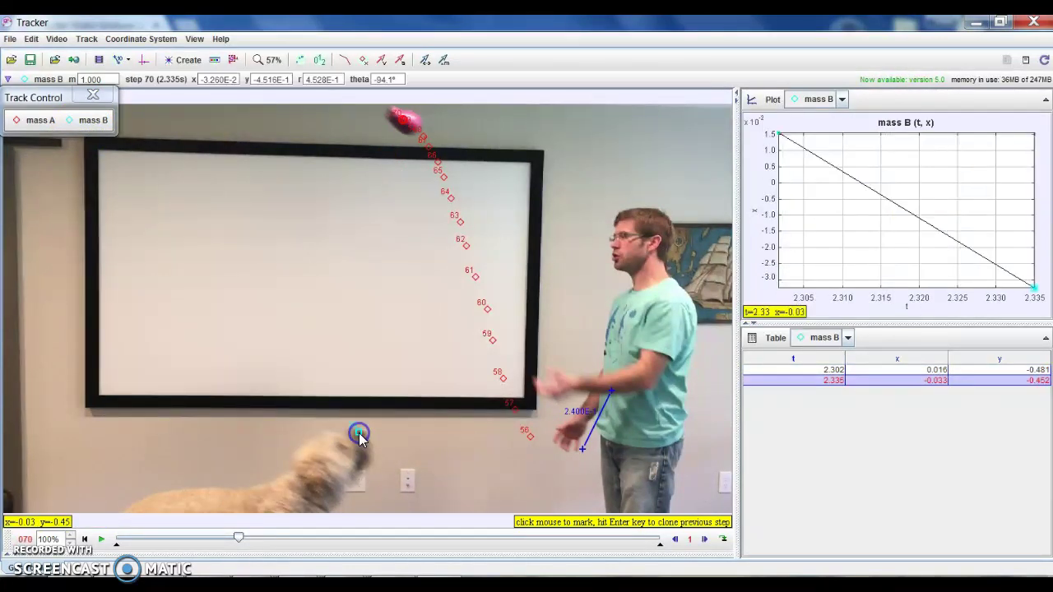
left_click(340, 421, "shift")
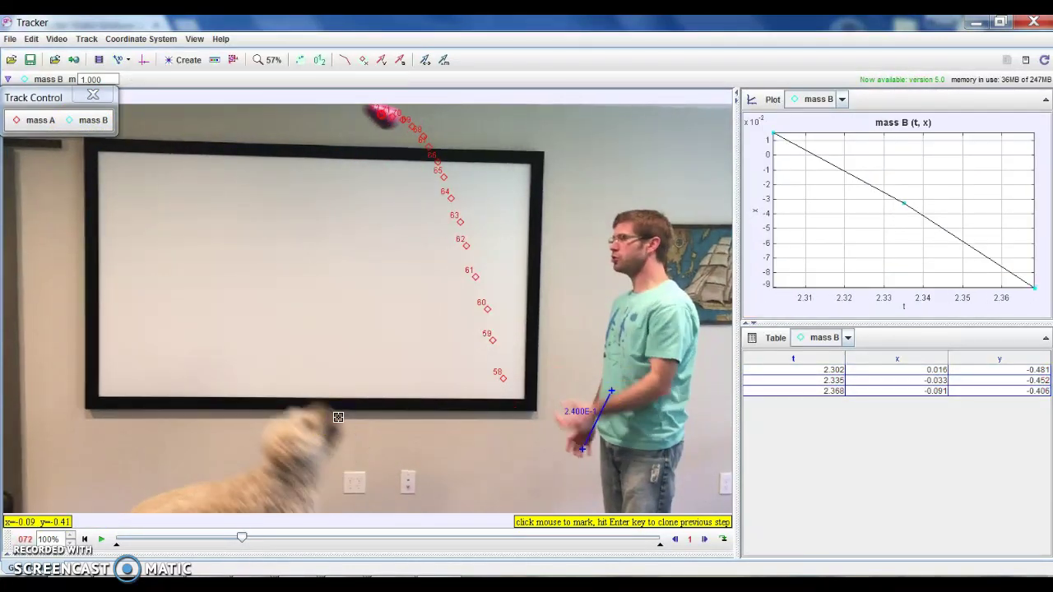
left_click(322, 406, "shift")
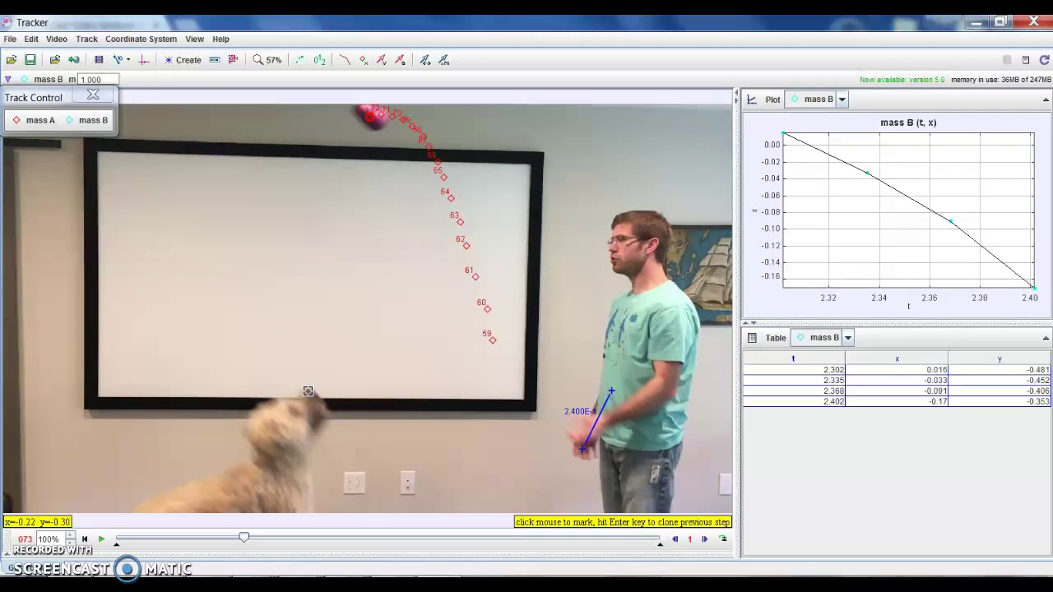
left_click(308, 392)
left_click(300, 381)
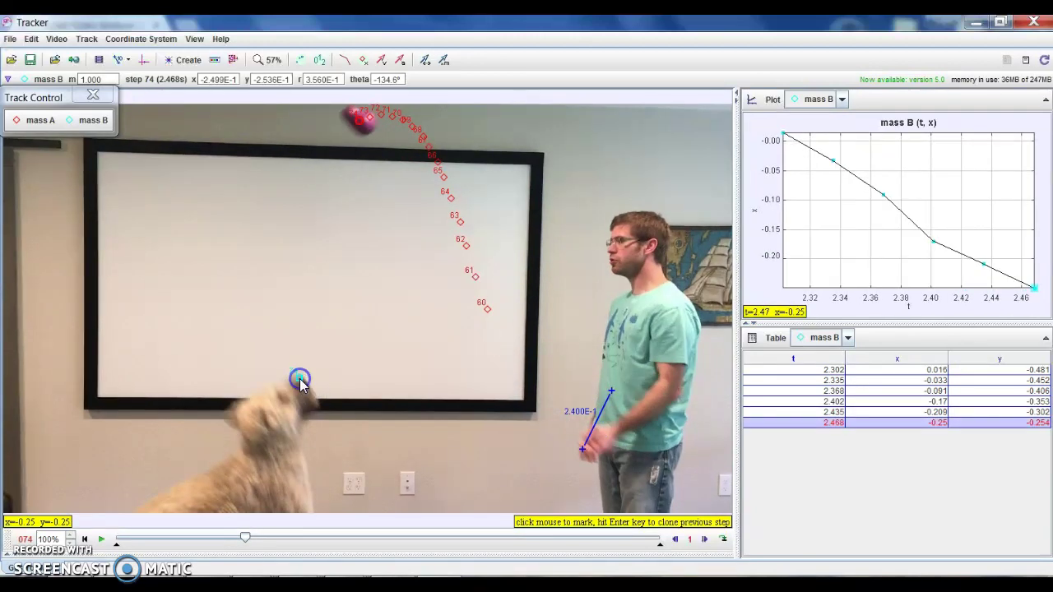
left_click(292, 362)
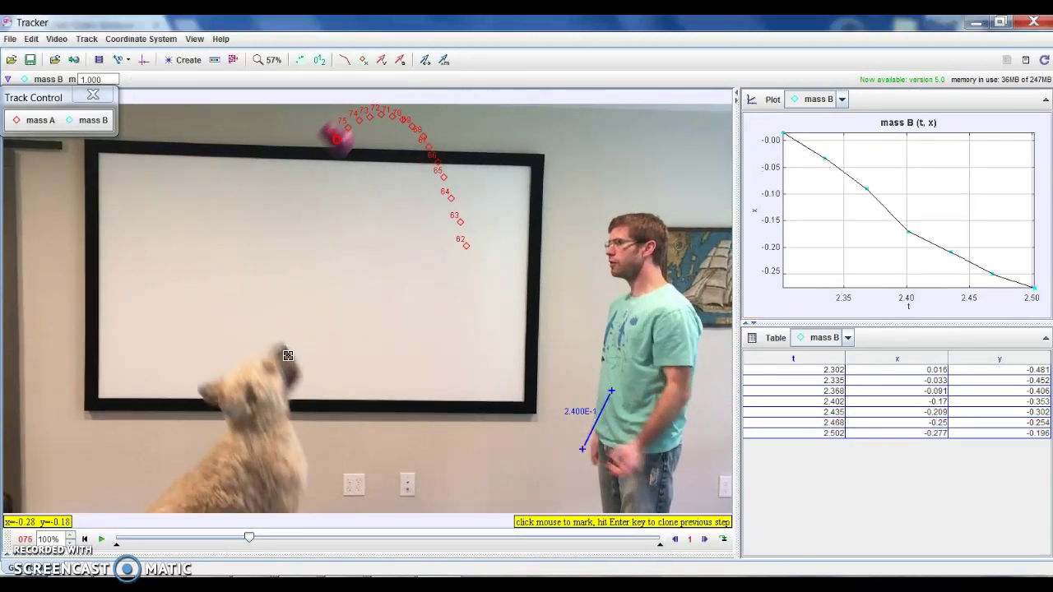
left_click(283, 349)
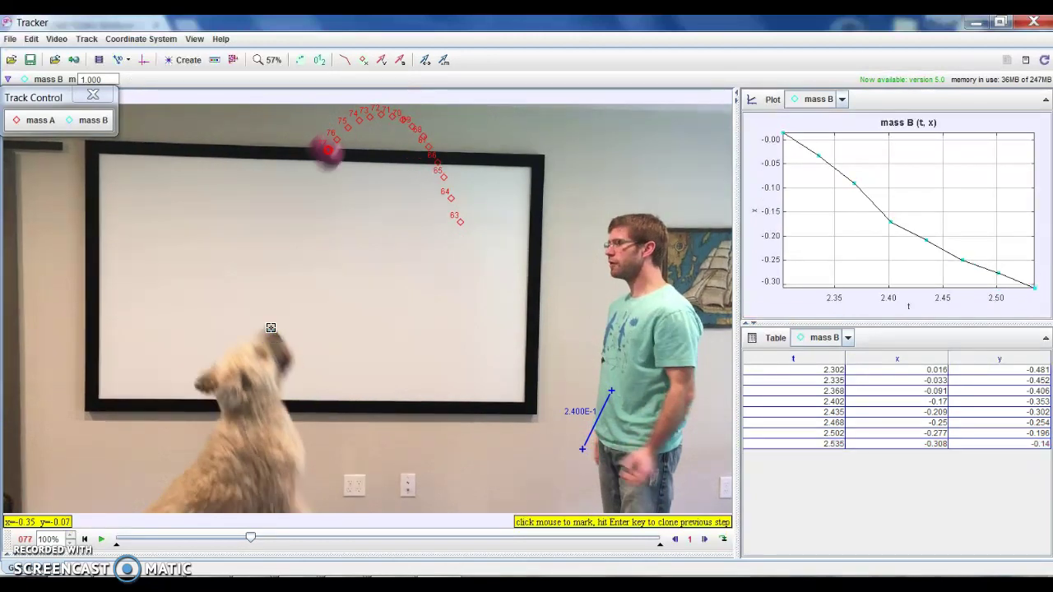
left_click(271, 328)
left_click(262, 317)
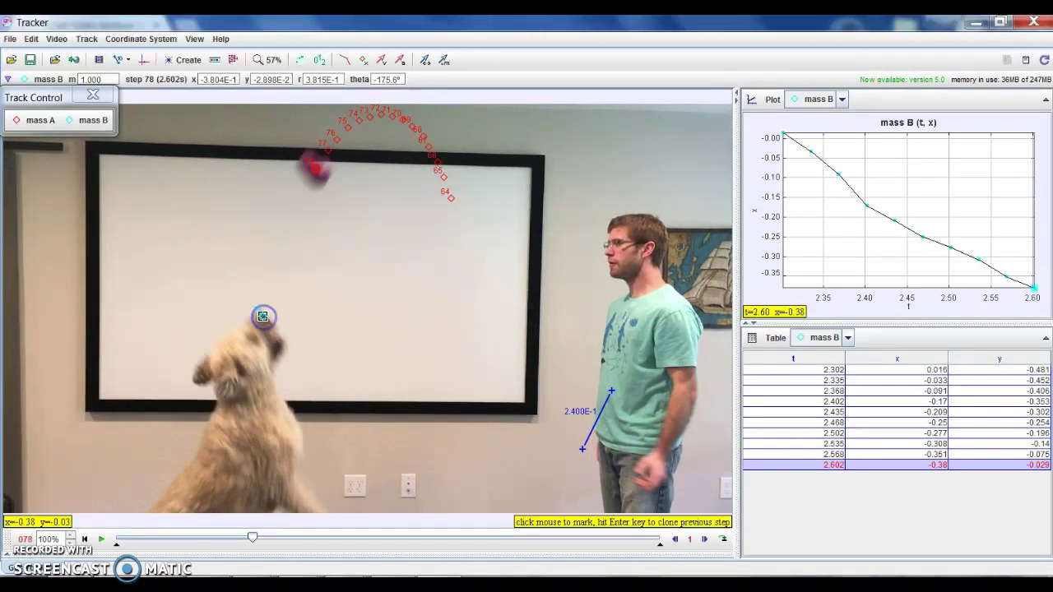
left_click(252, 301)
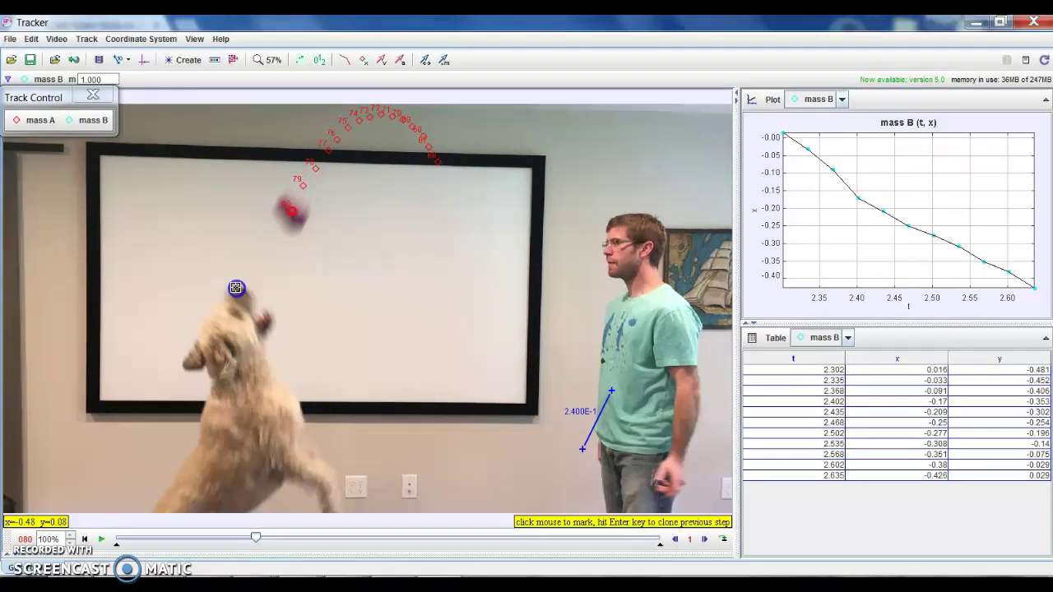
Finish marking the nose through the catch and descent, then open mass B's visible table columns
left_click(237, 288)
left_click(225, 280)
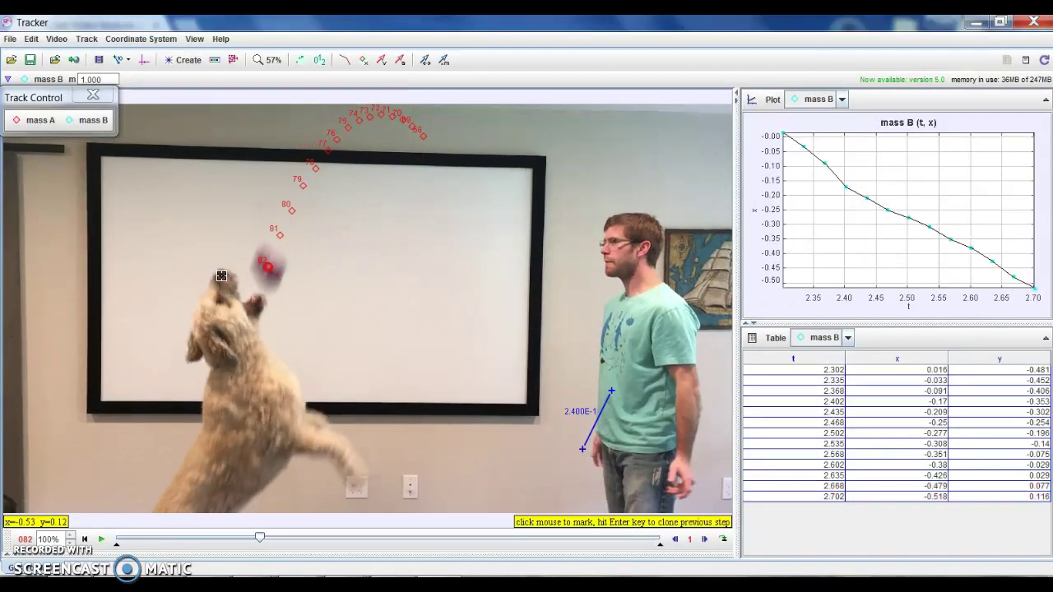
left_click(221, 275)
left_click(225, 269)
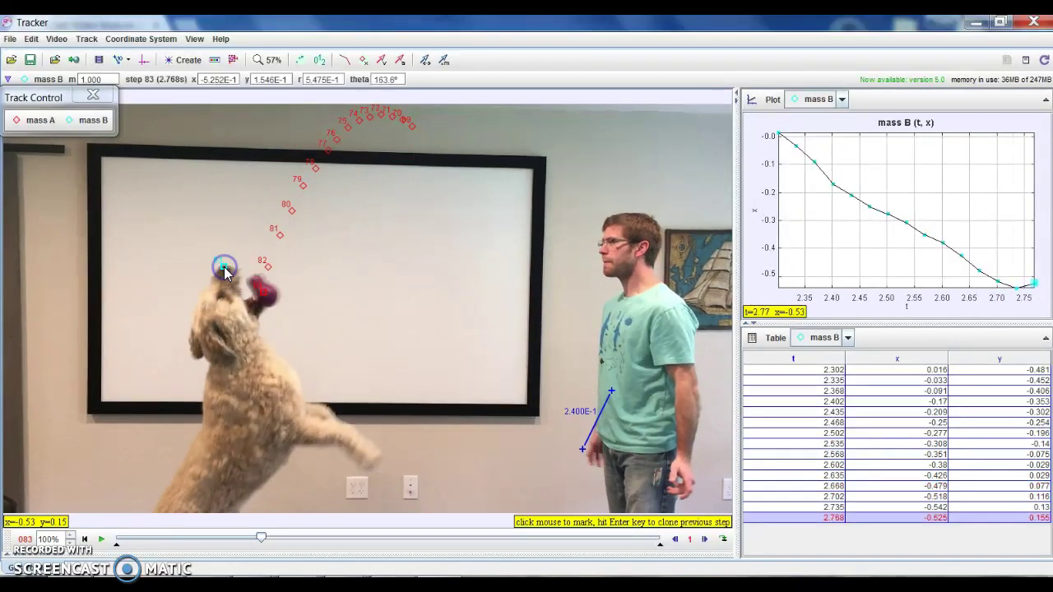
left_click(241, 272)
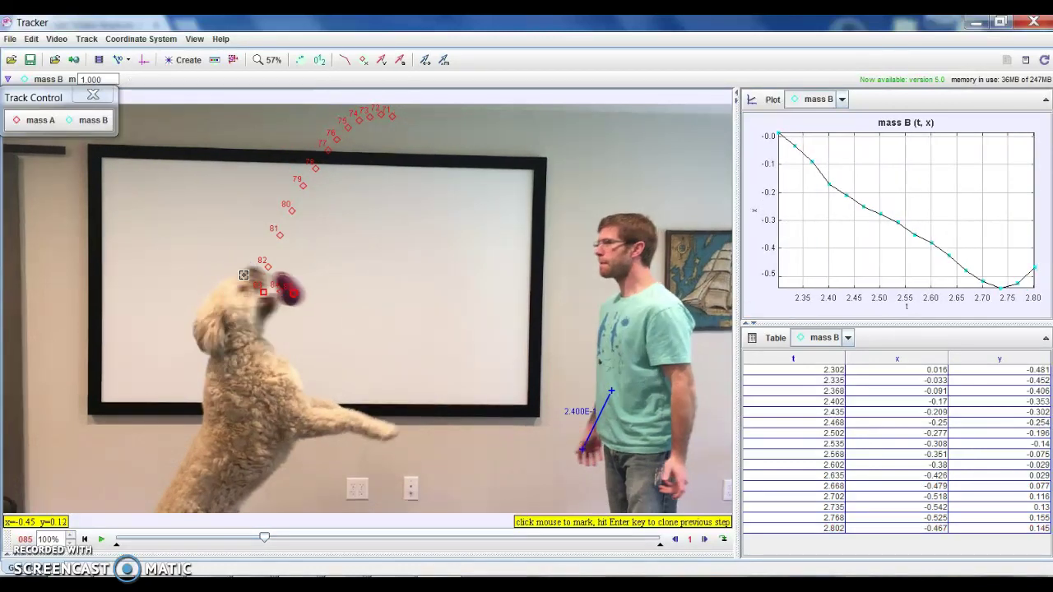
left_click(256, 273)
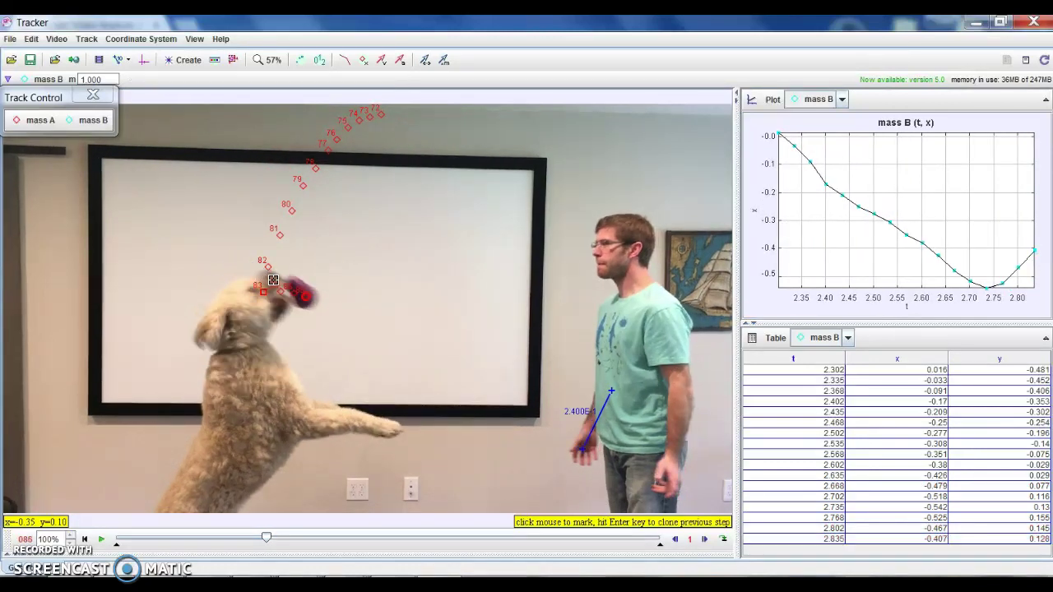
left_click(274, 281)
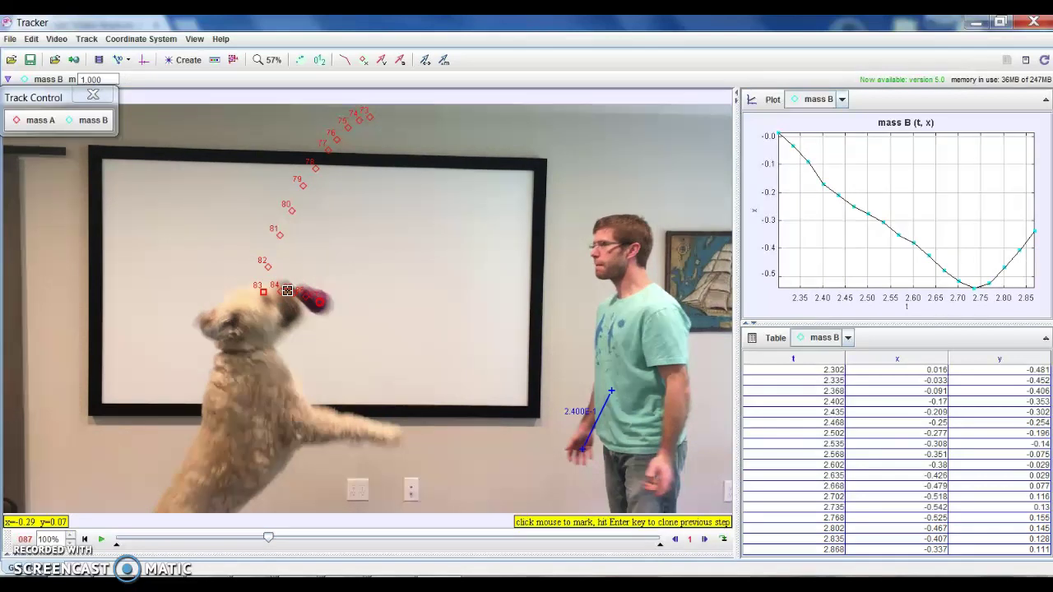
left_click(287, 291)
left_click(304, 304)
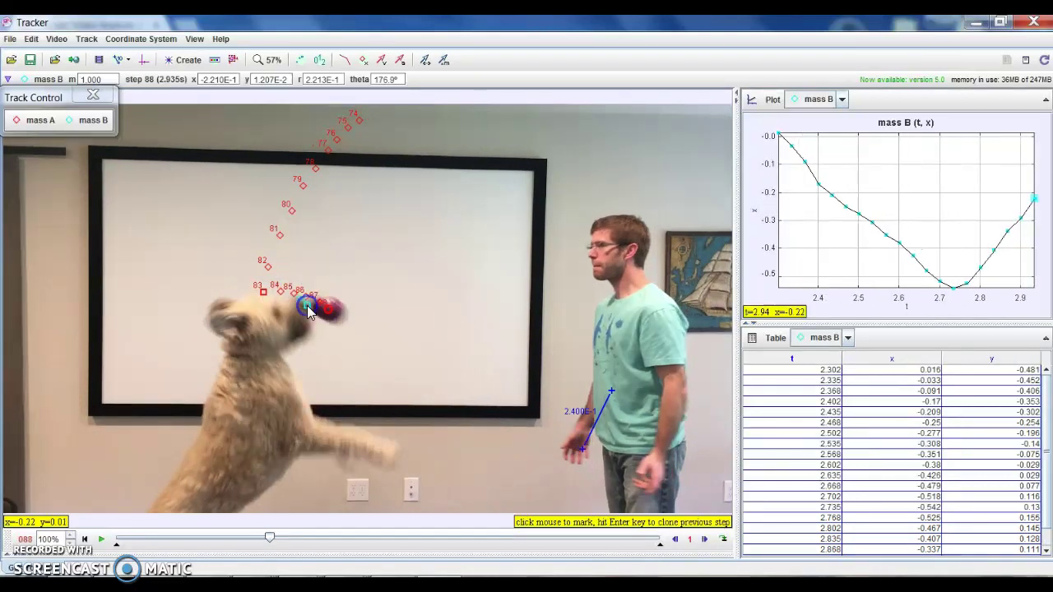
left_click(318, 329)
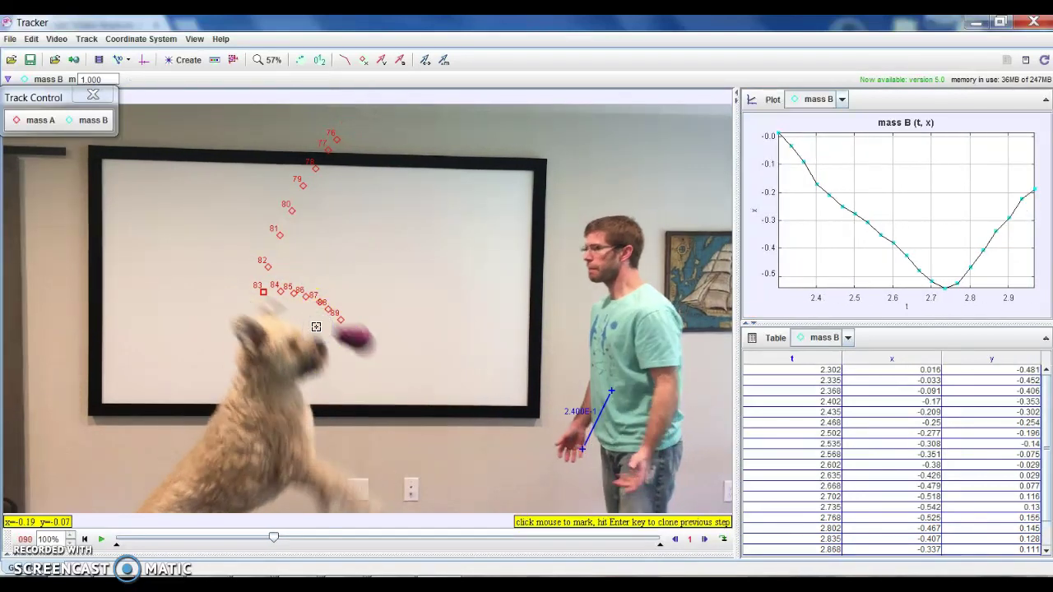
left_click(595, 346)
left_click(776, 339)
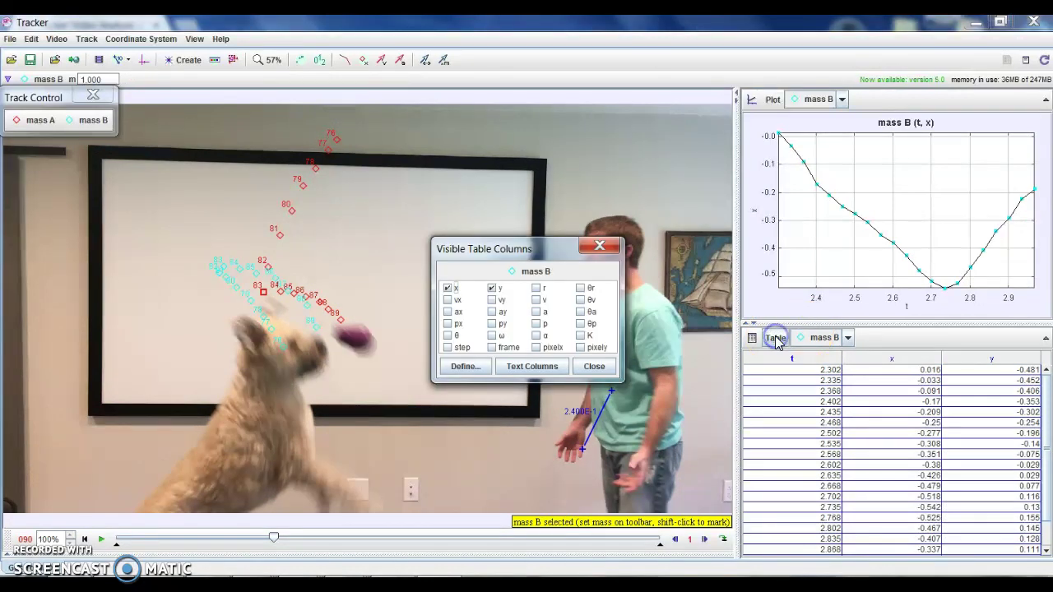
Add a v speed column to mass B's data table
left_click(535, 300)
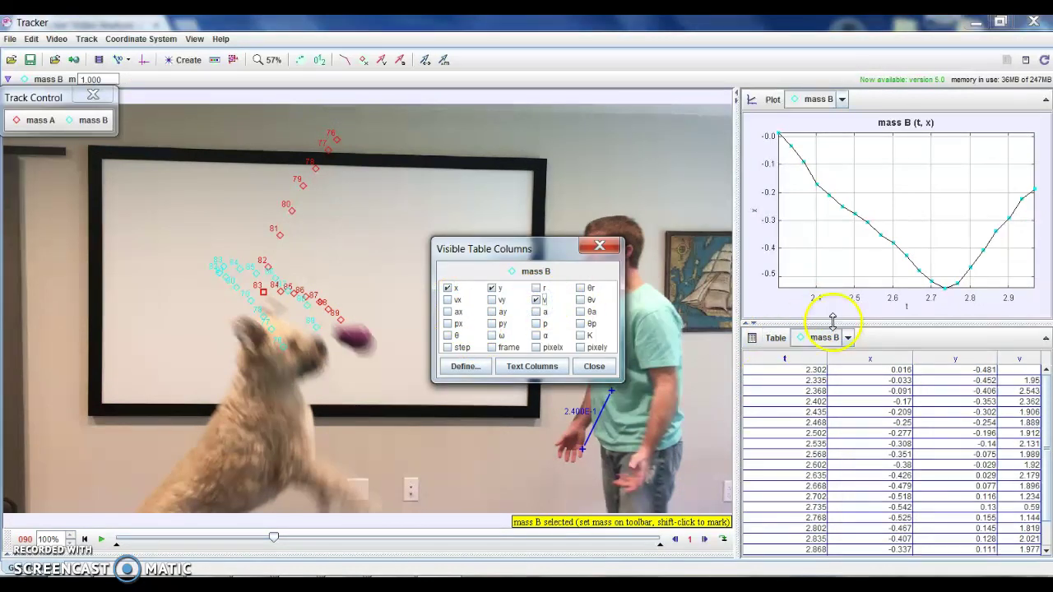
left_click(1048, 434)
scroll(1047, 444, "down", 1)
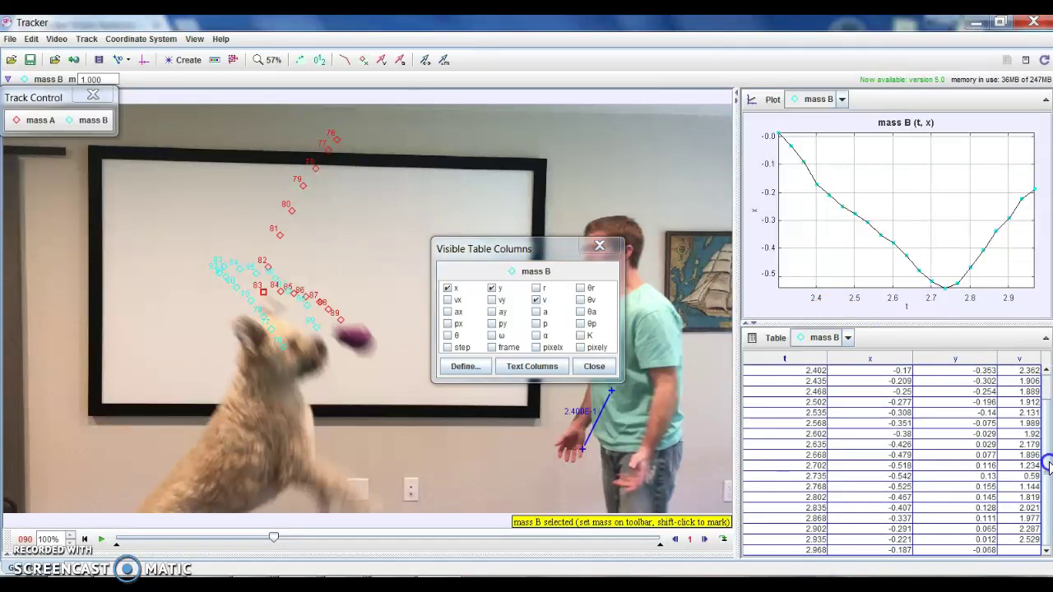
Switch the table to mass A and select its first eight data rows
left_click(831, 338)
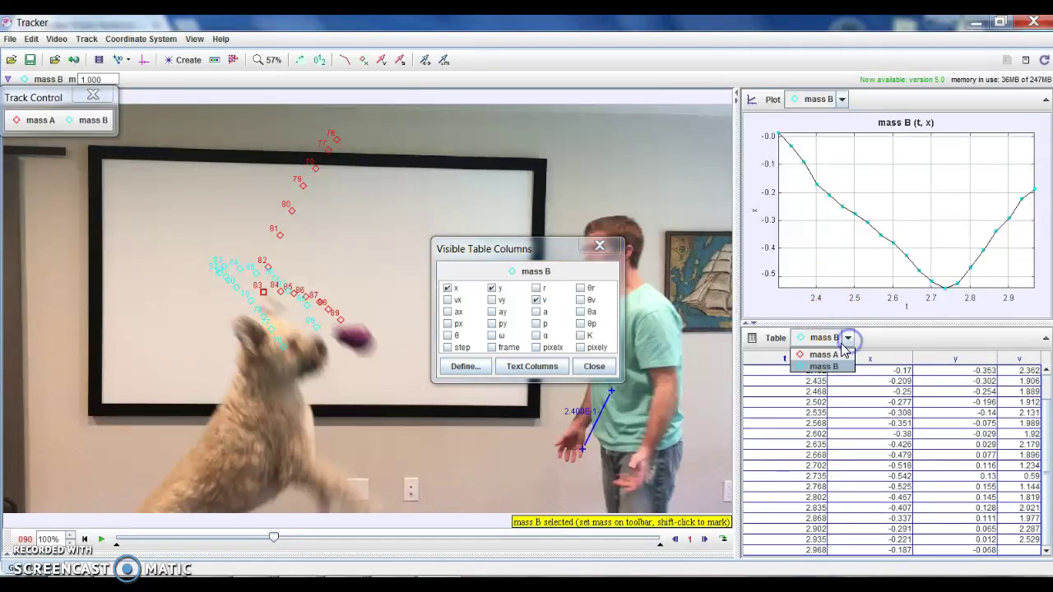
left_click(826, 356)
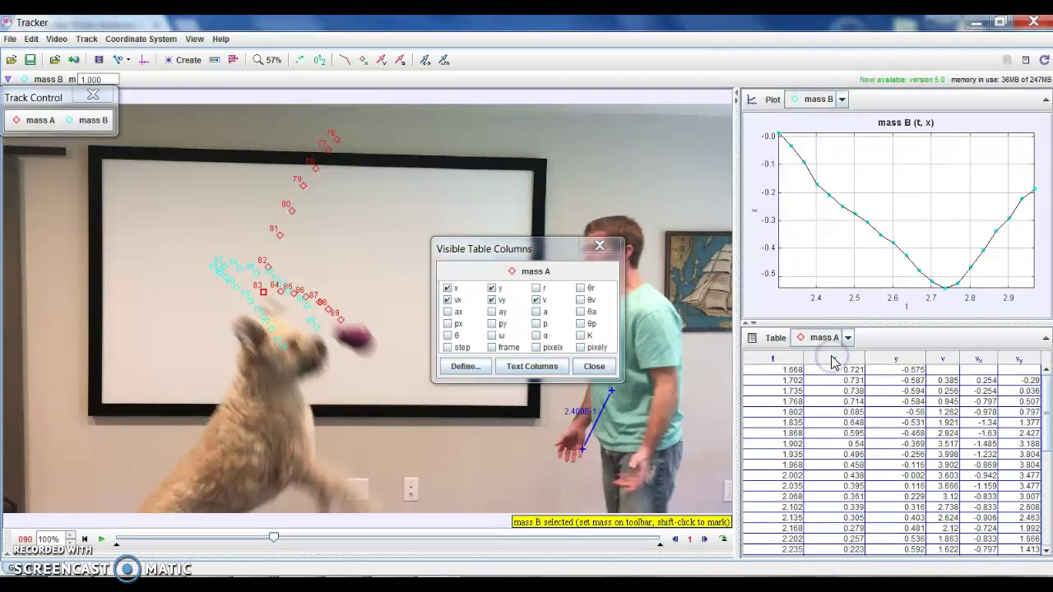
left_click(765, 370)
left_click_drag(794, 375, 1024, 550)
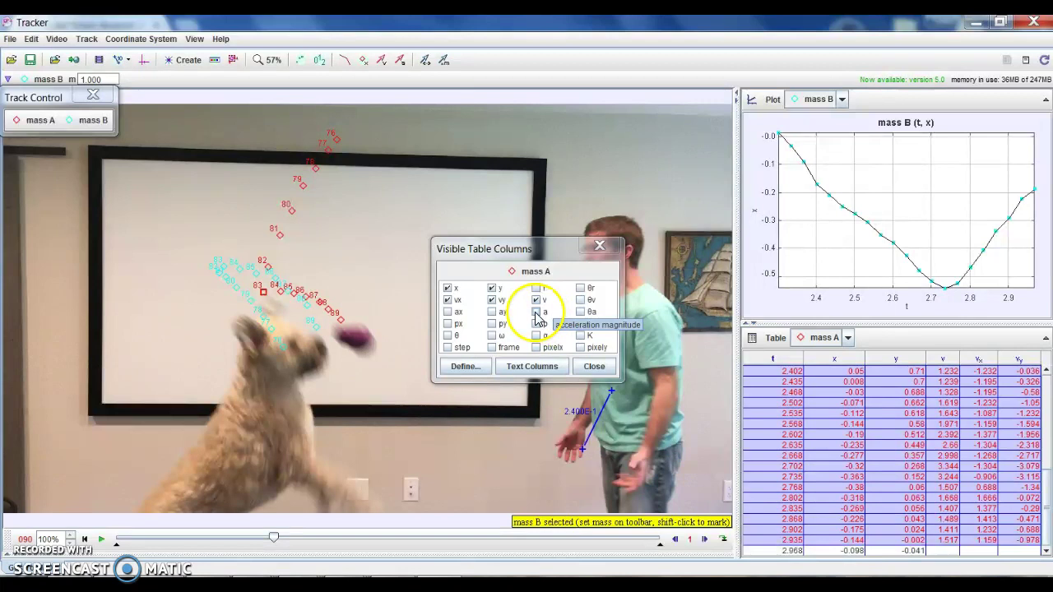
Add an ay column to mass A's table and scroll through its acceleration values
left_click(494, 315)
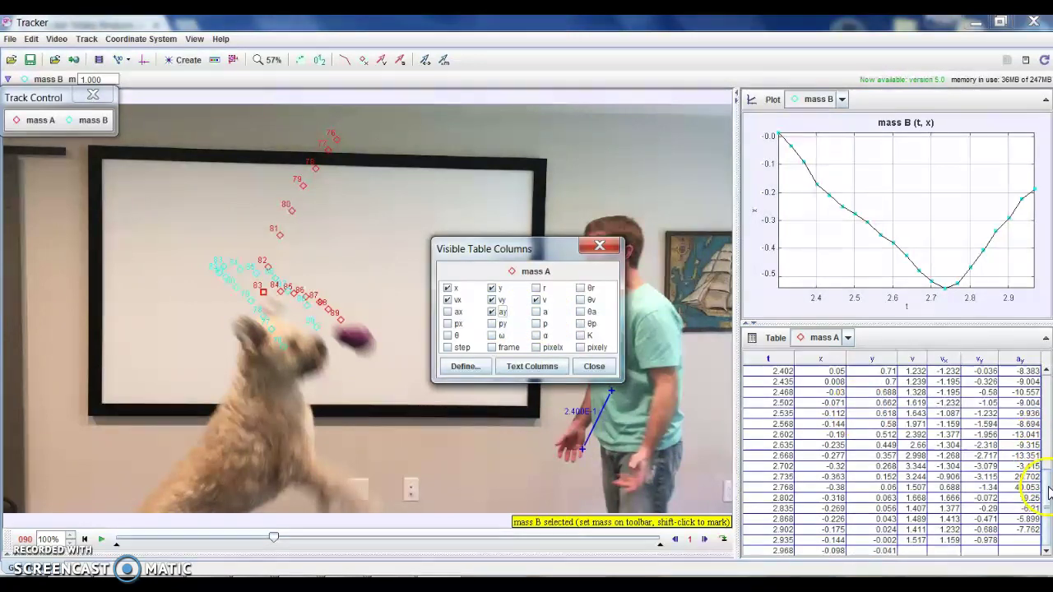
scroll(1047, 463, "up", 2)
left_click_drag(1047, 464, 1046, 438)
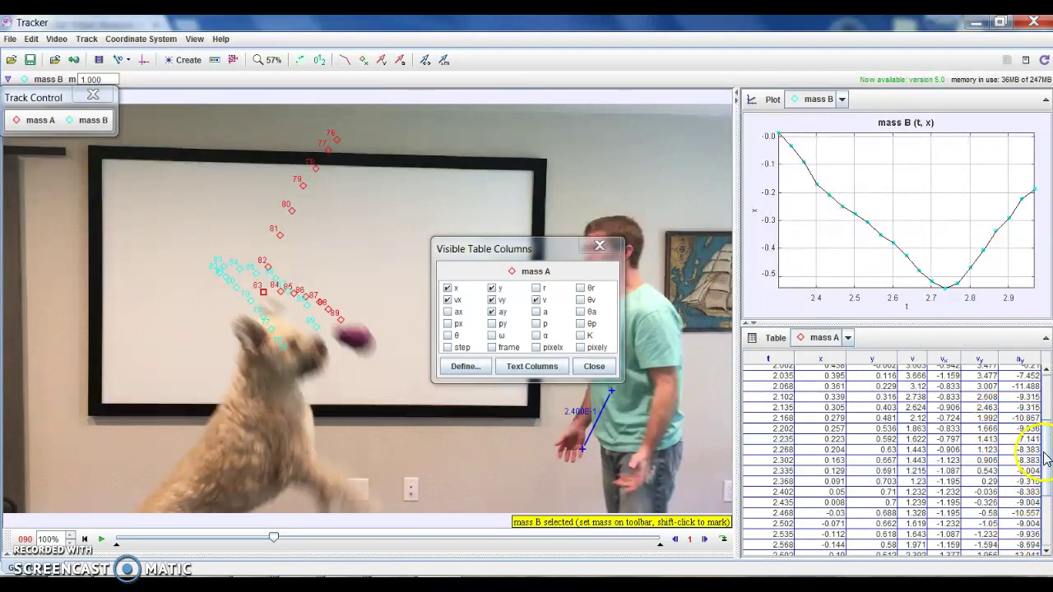
left_click_drag(1046, 459, 1048, 504)
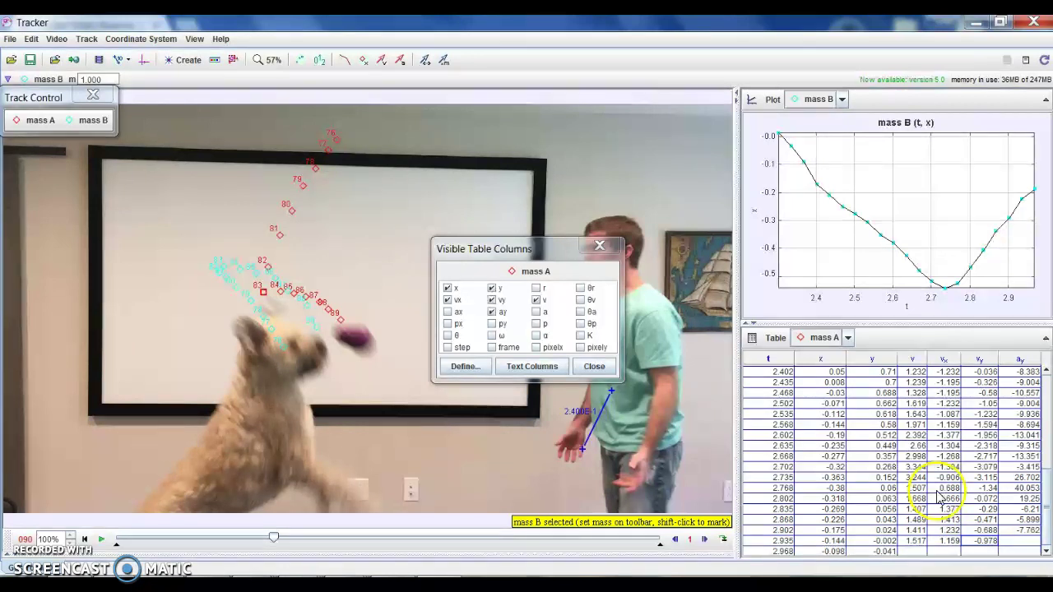
left_click(588, 368)
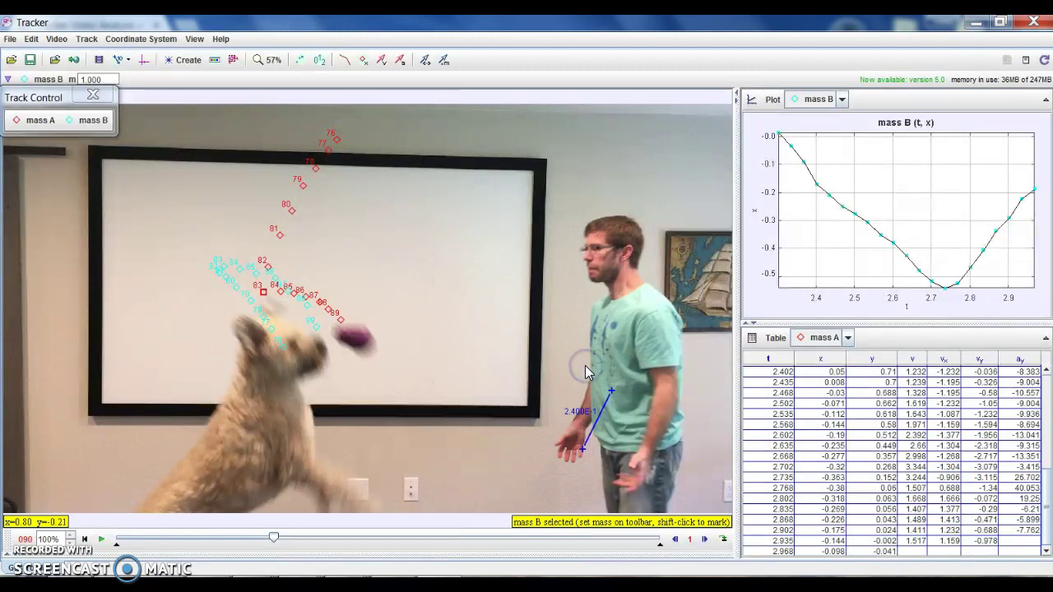